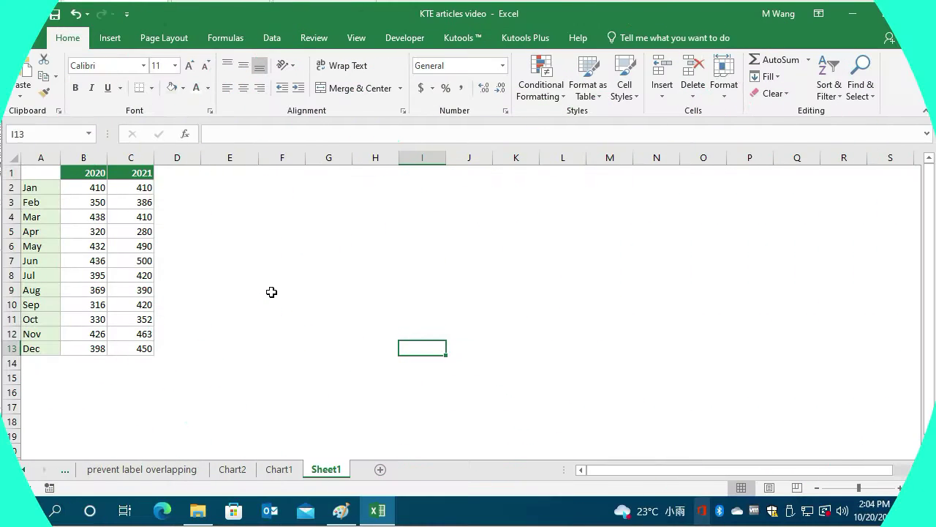
# - Insert a basic 2-D line chart from the 2020 and 2021 data in A1:C13
pyautogui.click(271, 291)
pyautogui.moveTo(41, 173); pyautogui.dragTo(125, 348)
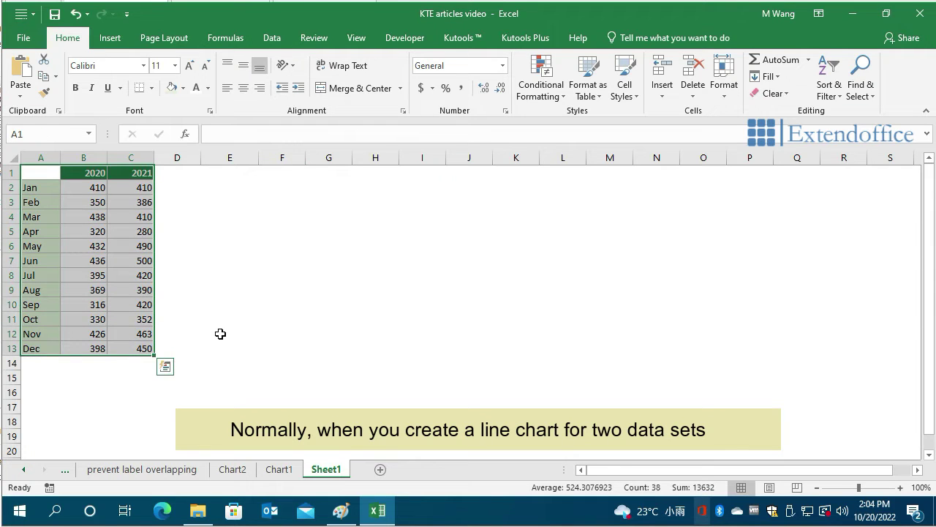
pyautogui.click(106, 40)
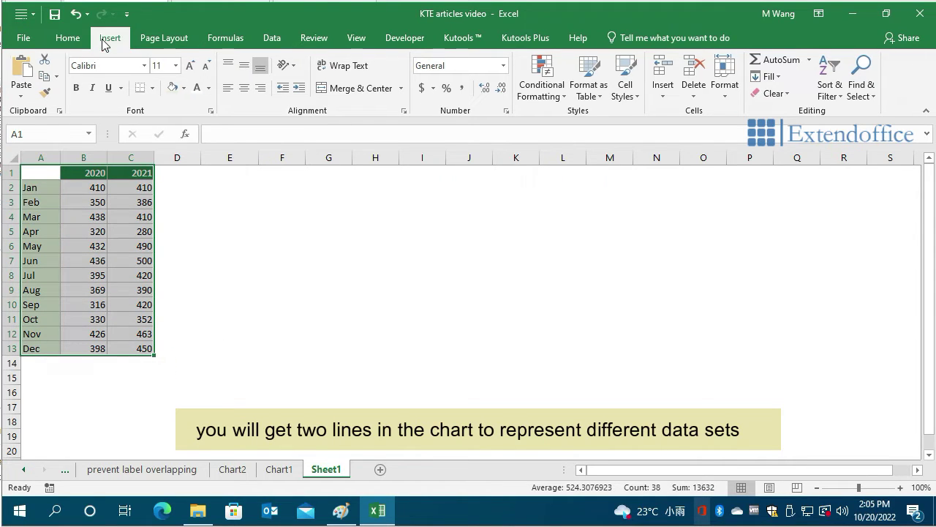
pyautogui.click(373, 76)
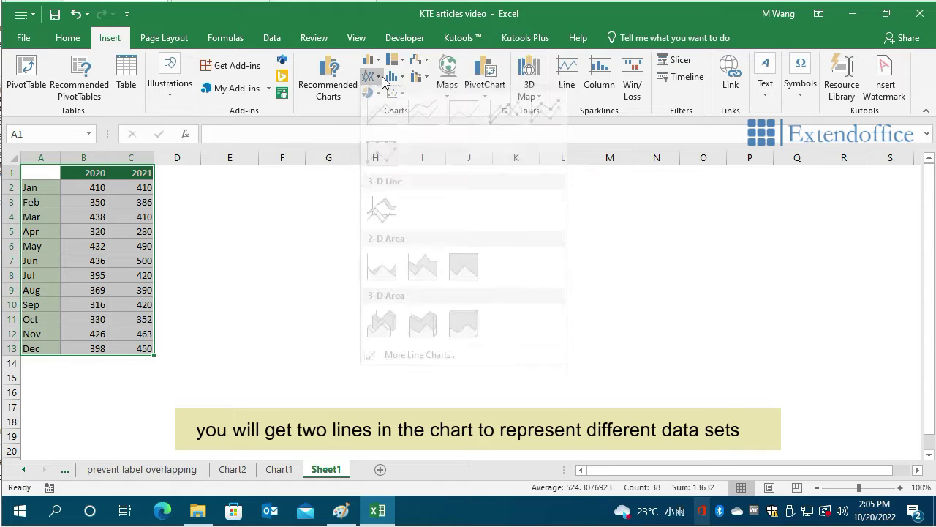
pyautogui.click(386, 129)
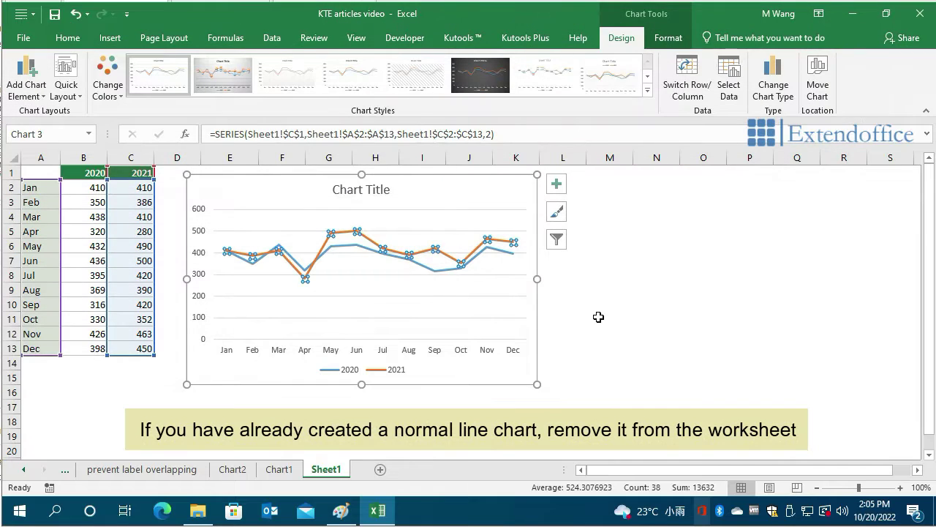
# - Delete the two-series line chart from the worksheet
pyautogui.click(598, 317)
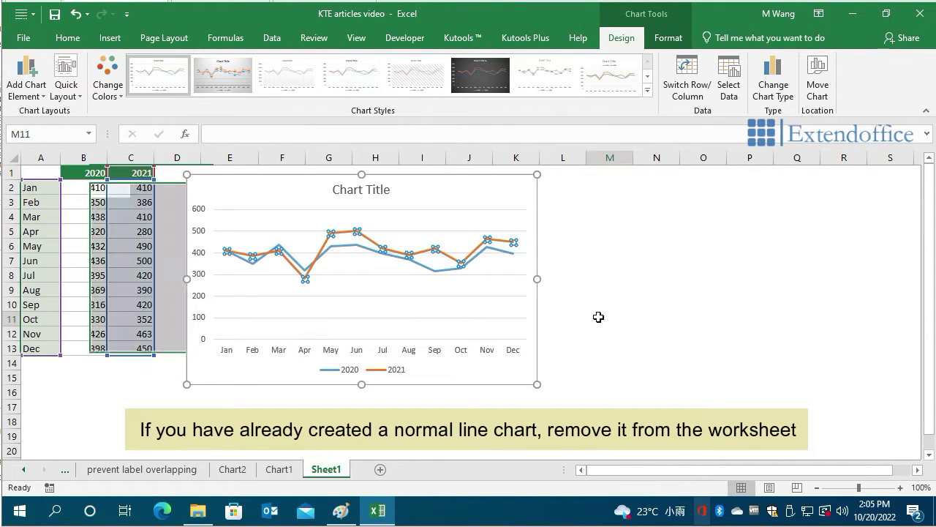
pyautogui.click(277, 183)
pyautogui.press('Delete')
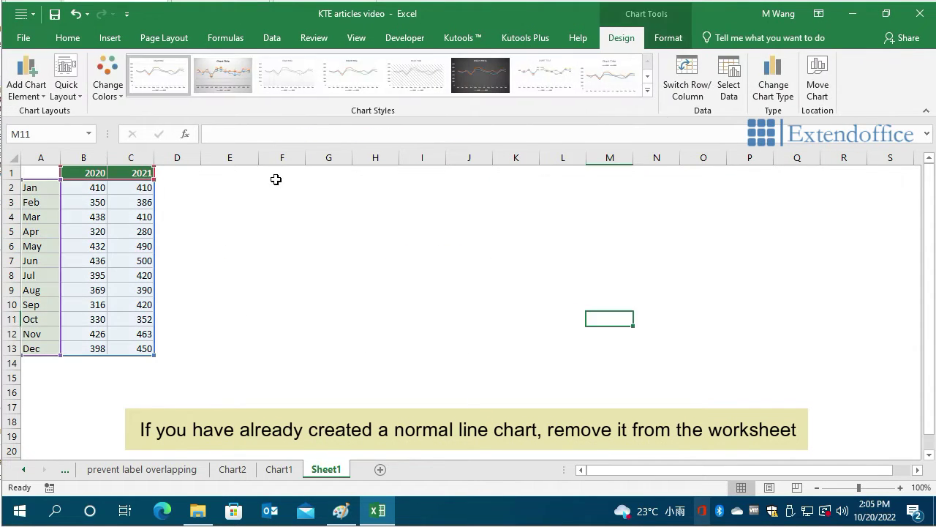
# - Enter the header Base in cell D1 for the first helper column
pyautogui.click(177, 175)
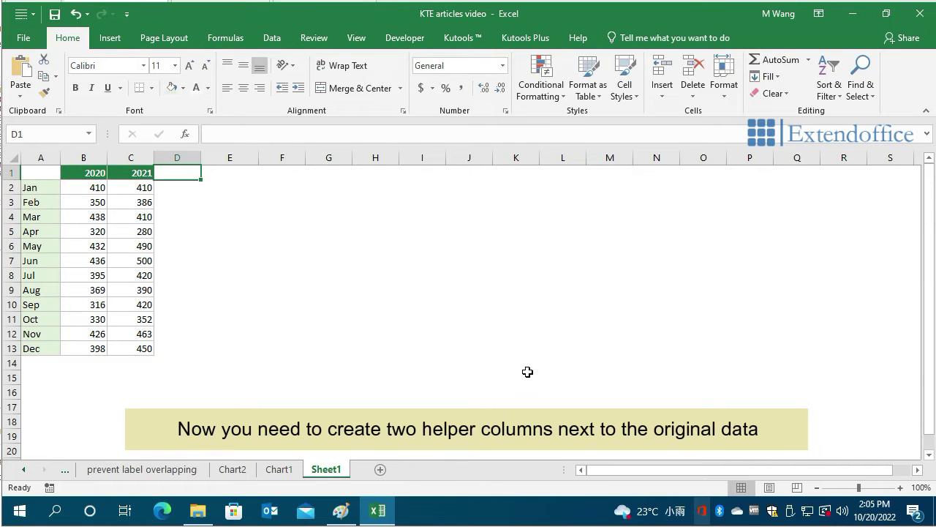
pyautogui.write('Base')
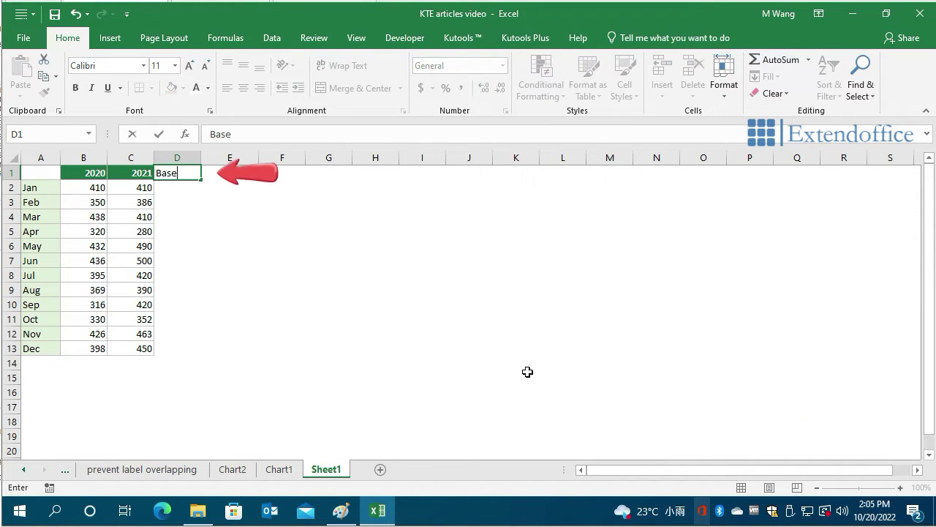
pyautogui.press('Return')
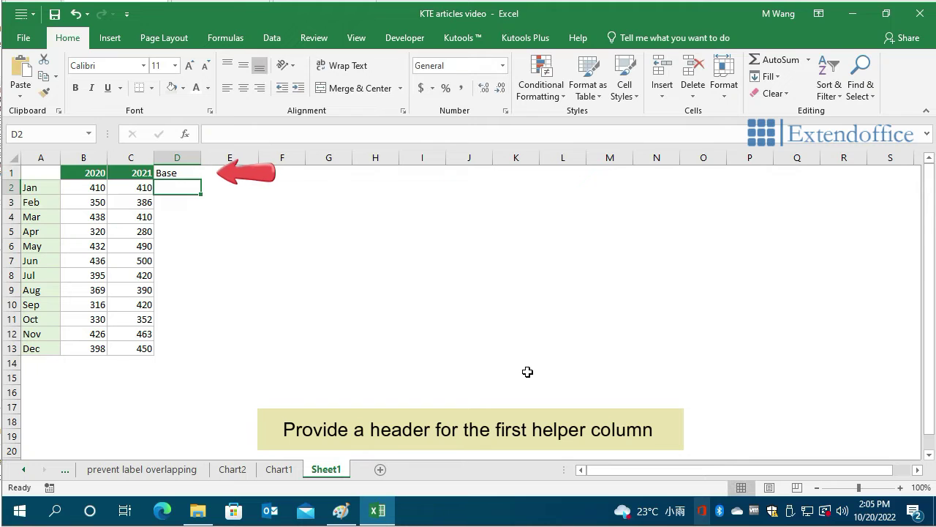
# - Enter the formula =B2 in cell D2 and fill it down to D13
pyautogui.write('=')
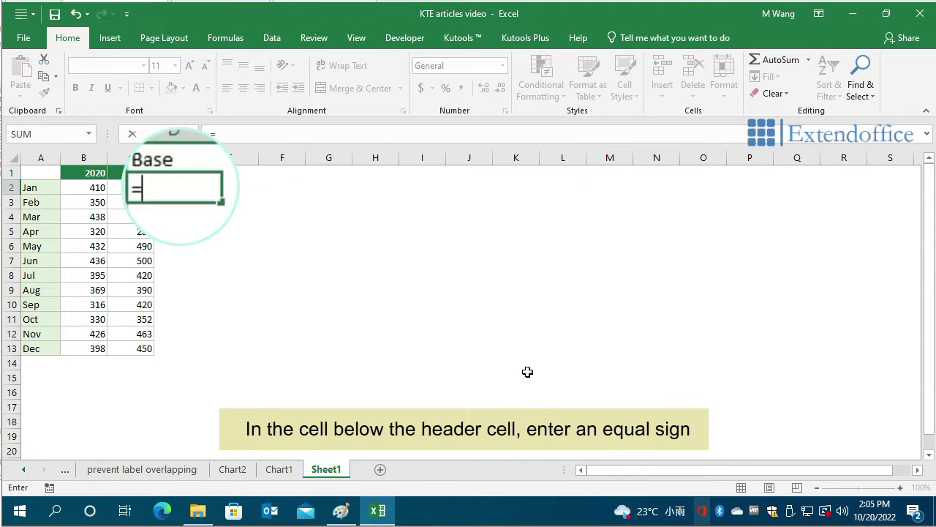
pyautogui.click(96, 188)
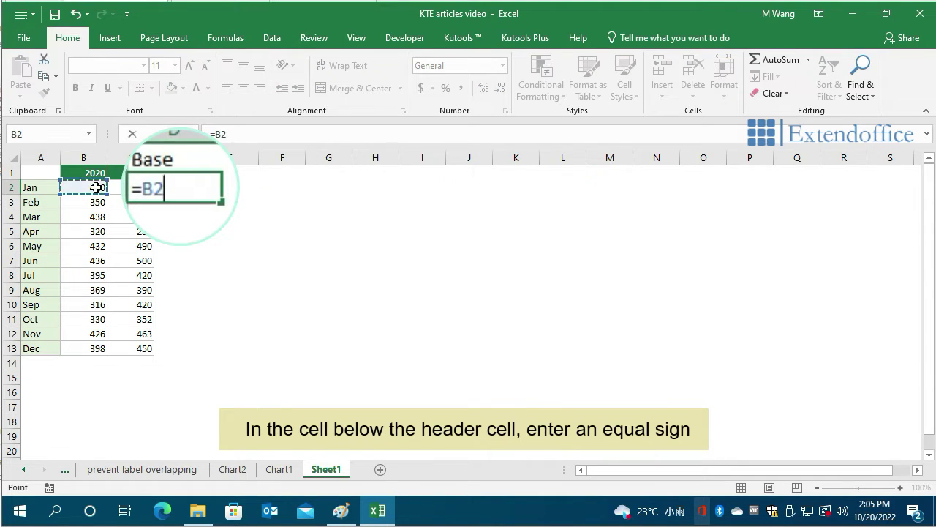
pyautogui.press('Return')
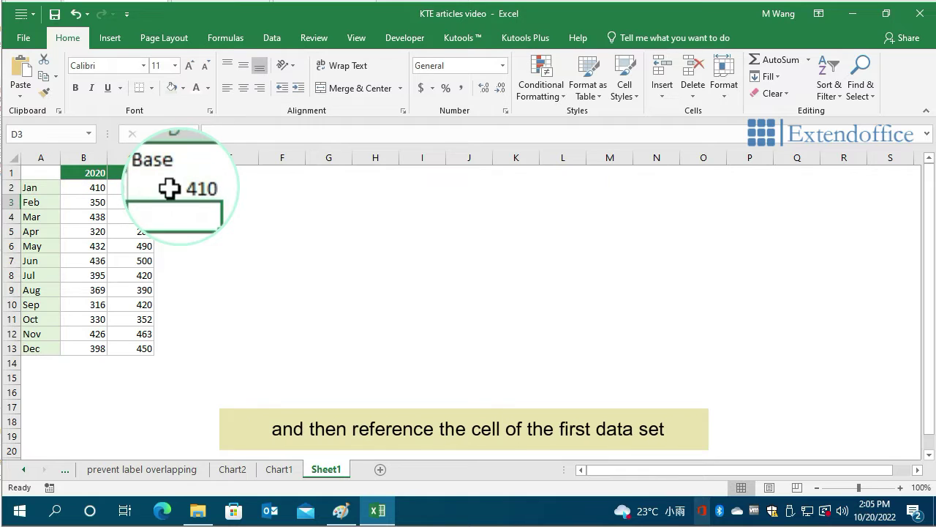
pyautogui.click(144, 193)
pyautogui.moveTo(203, 195); pyautogui.dragTo(187, 359)
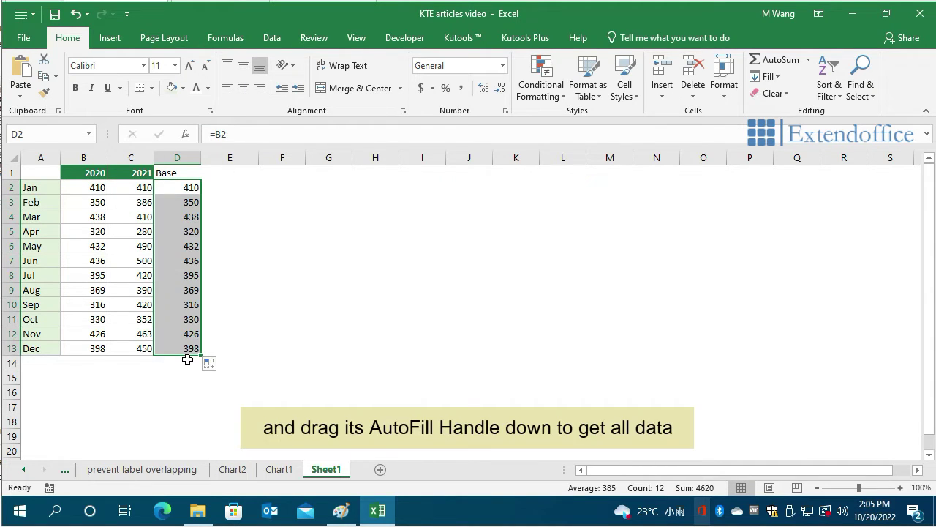
# - Enter the header Difference in cell E1 for the second helper column
pyautogui.click(220, 172)
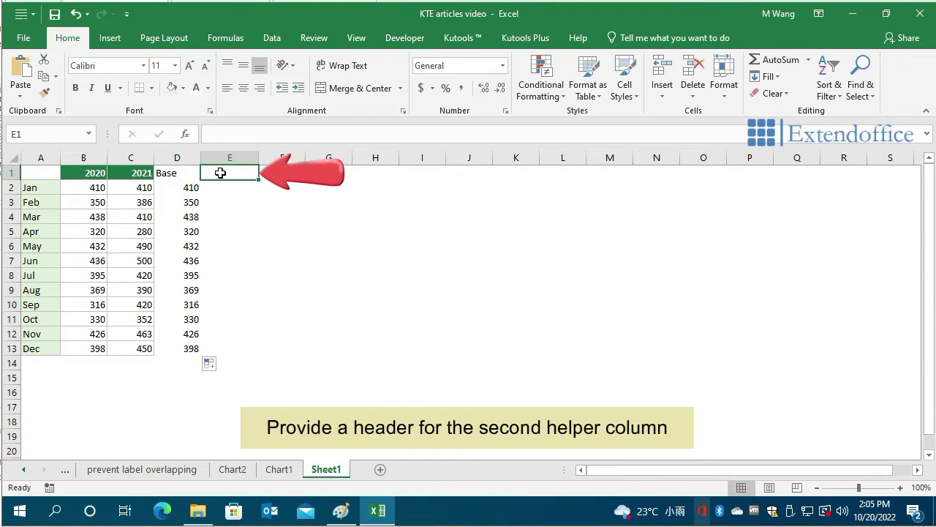
pyautogui.write('Dif')
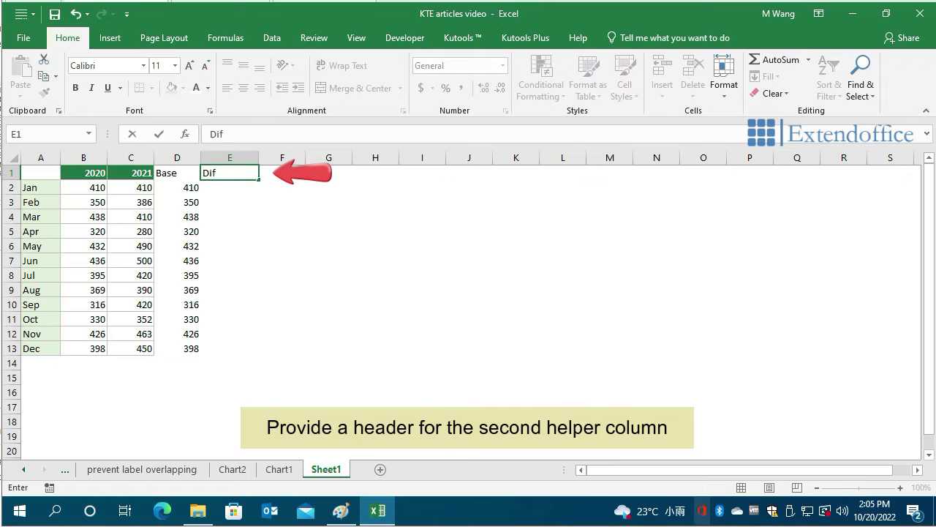
pyautogui.write('ference')
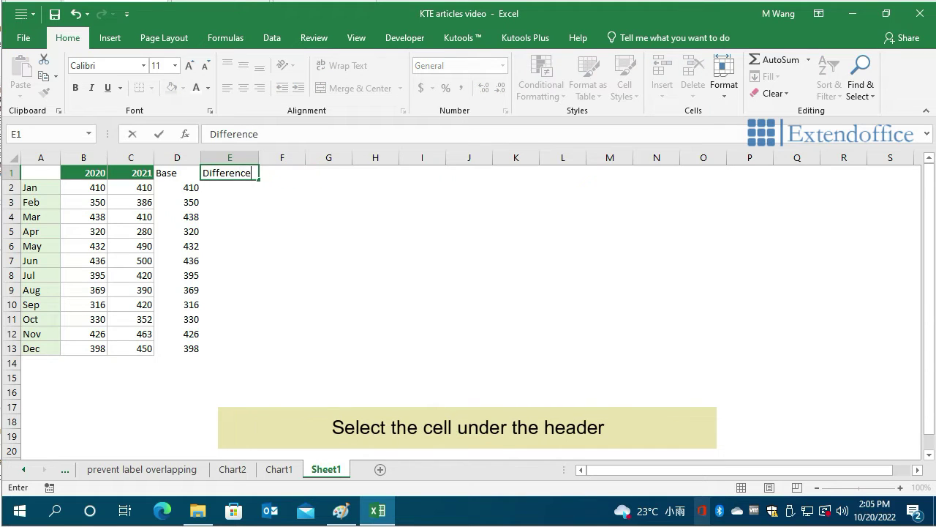
pyautogui.press('Return')
# - Enter the formula =C2-B2 in cell E2 and fill it down to E13
pyautogui.write('=')
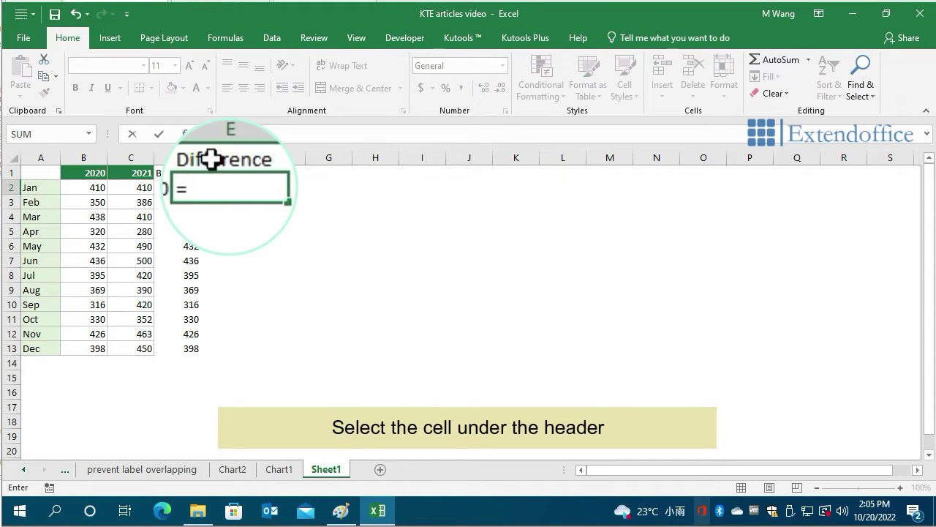
pyautogui.click(132, 188)
pyautogui.write('-')
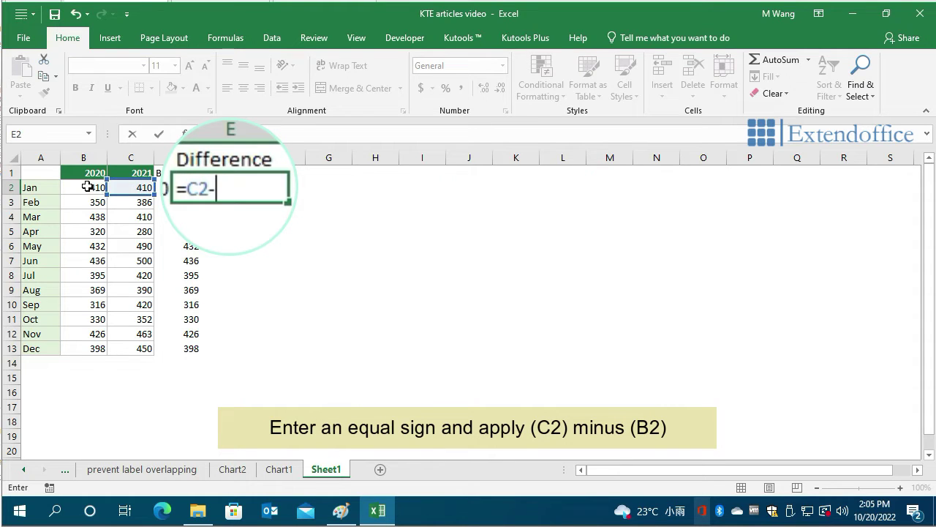
pyautogui.click(93, 187)
pyautogui.press('Return')
pyautogui.click(230, 188)
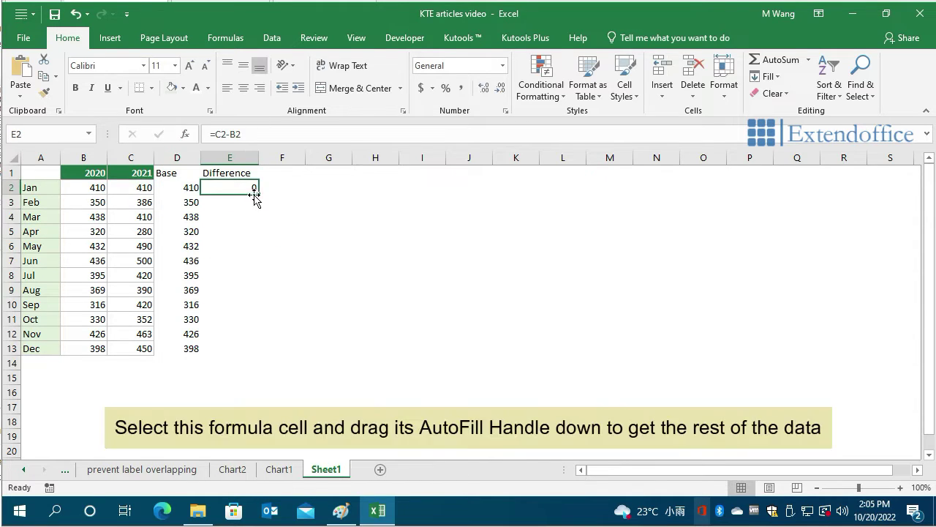
pyautogui.moveTo(258, 195); pyautogui.dragTo(250, 355)
pyautogui.click(393, 348)
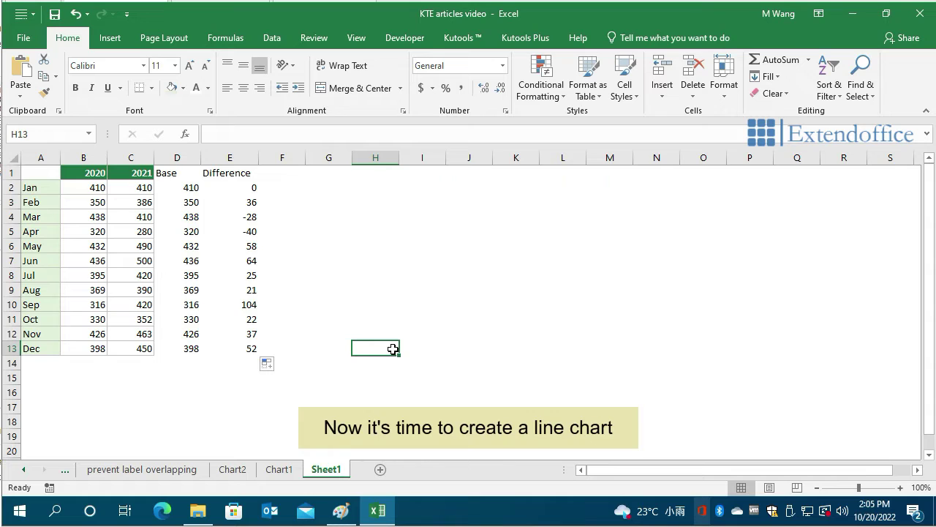
# - Insert a basic 2-D line chart from A1:E13, including the helper columns, and move it slightly upward
pyautogui.moveTo(48, 176); pyautogui.dragTo(242, 349)
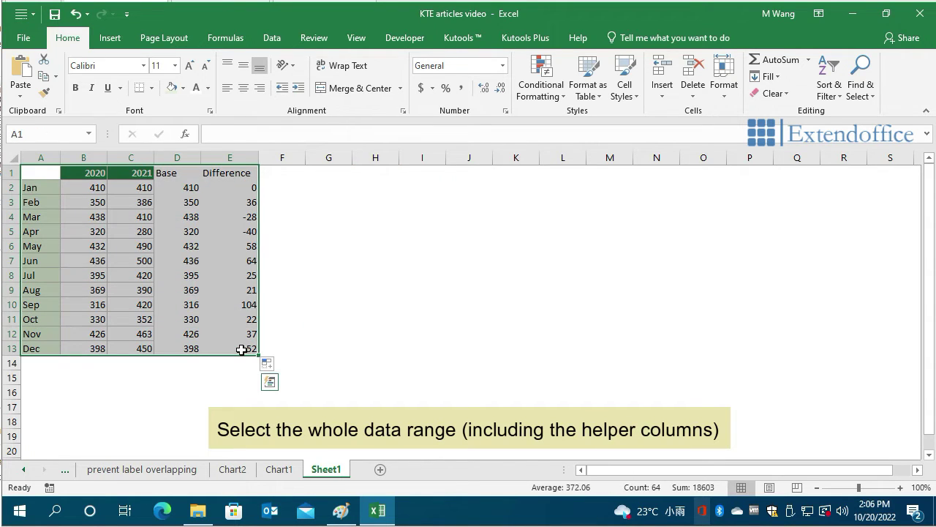
pyautogui.click(111, 41)
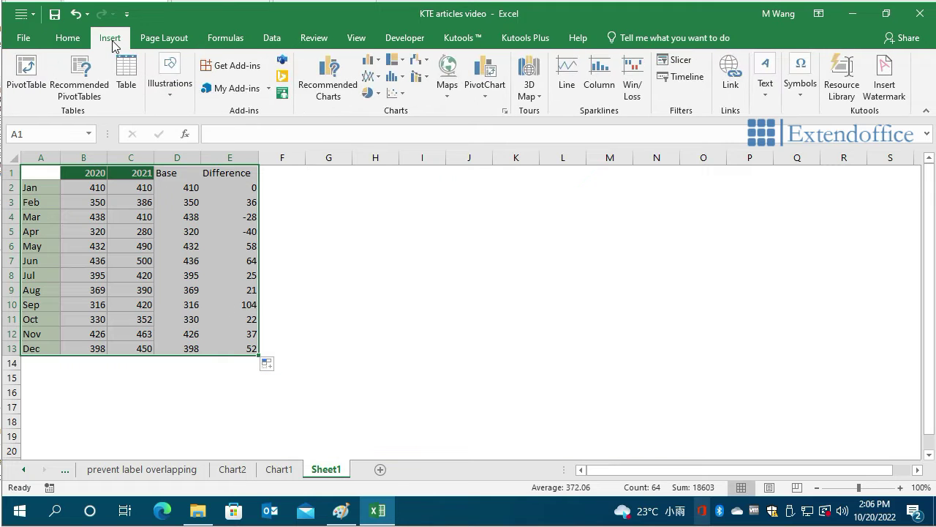
pyautogui.click(378, 77)
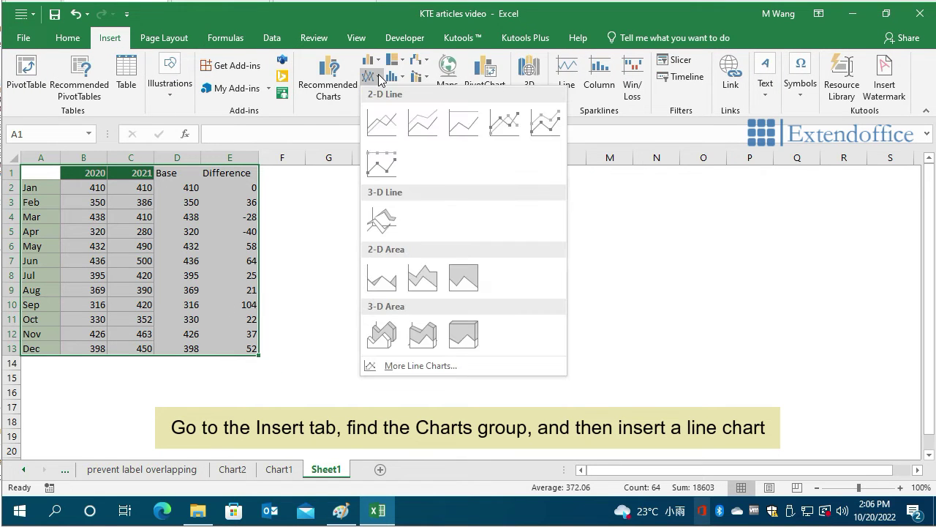
pyautogui.click(388, 119)
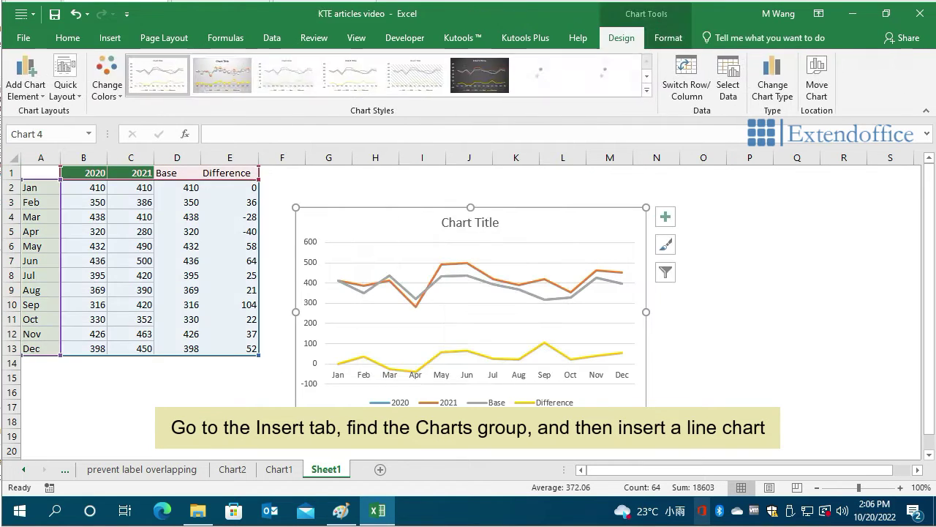
pyautogui.moveTo(398, 210); pyautogui.dragTo(396, 199)
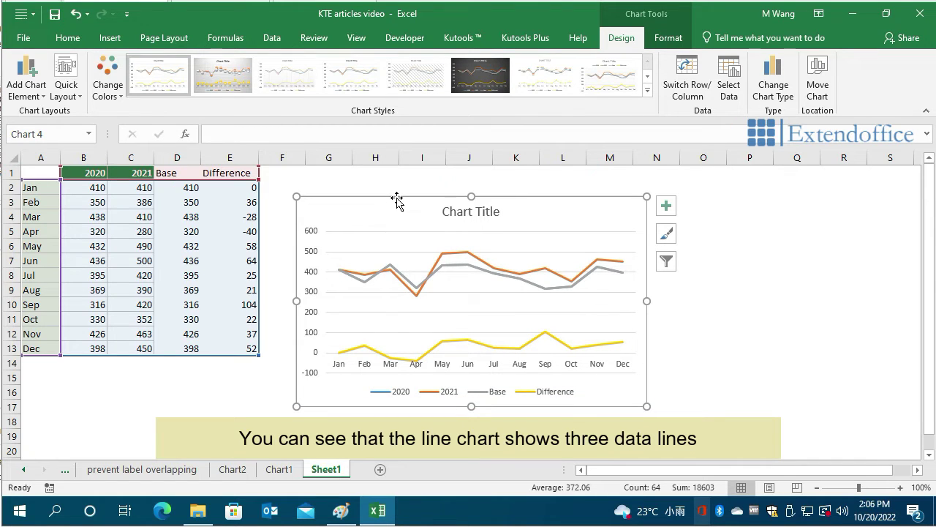
# - Change the chart type of the Base and Difference series to Stacked Area, leaving 2020 and 2021 as lines
pyautogui.click(454, 266)
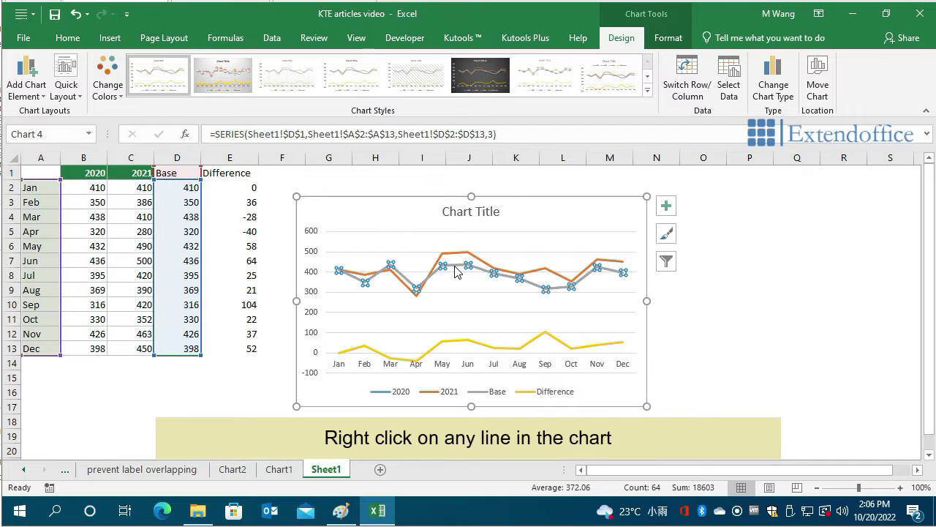
pyautogui.rightClick(457, 271)
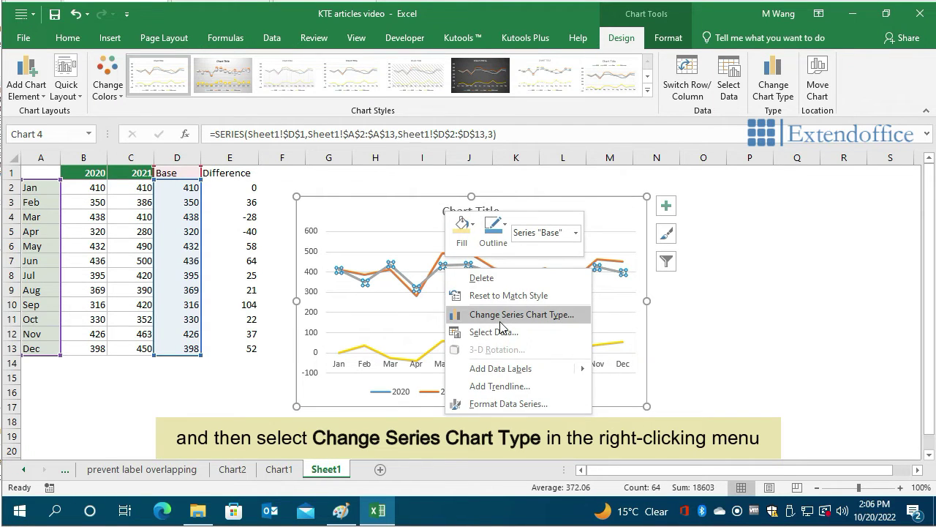
pyautogui.click(500, 319)
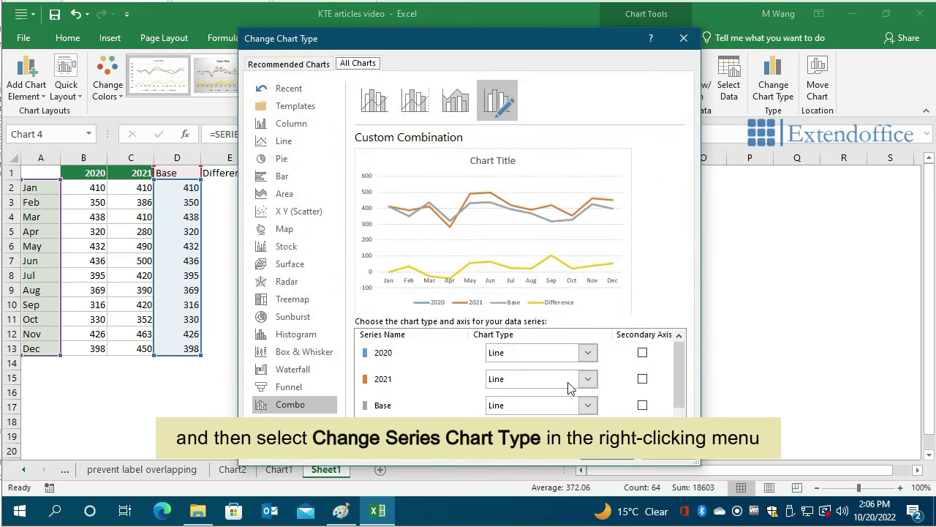
pyautogui.scroll(-1, 577, 394)
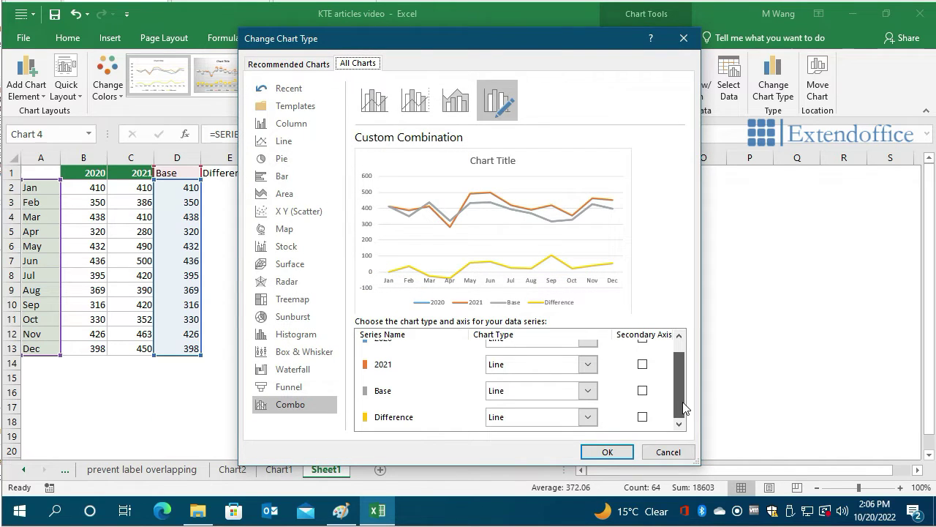
pyautogui.click(589, 392)
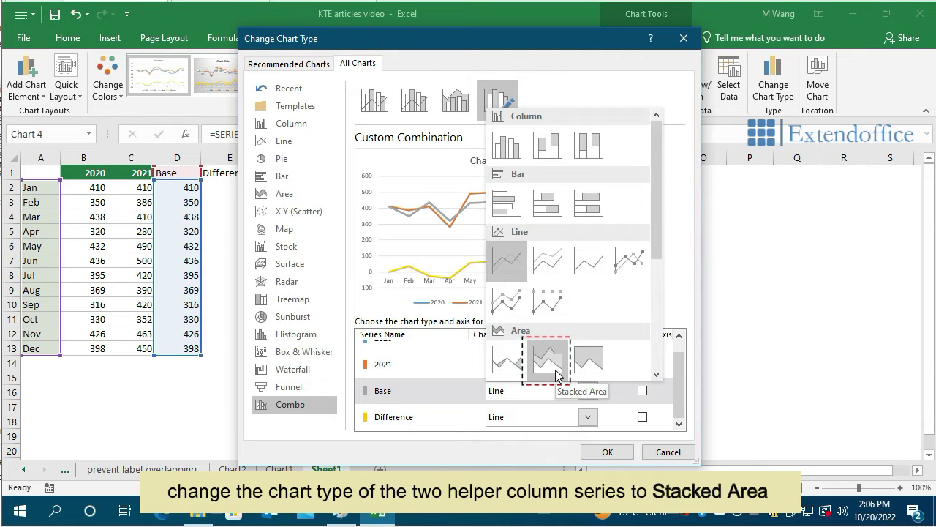
pyautogui.click(556, 373)
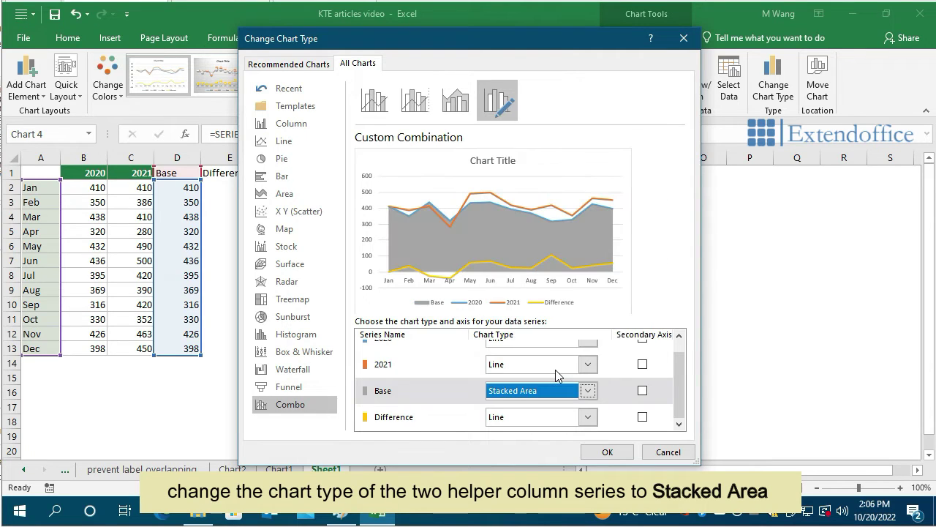
pyautogui.click(590, 415)
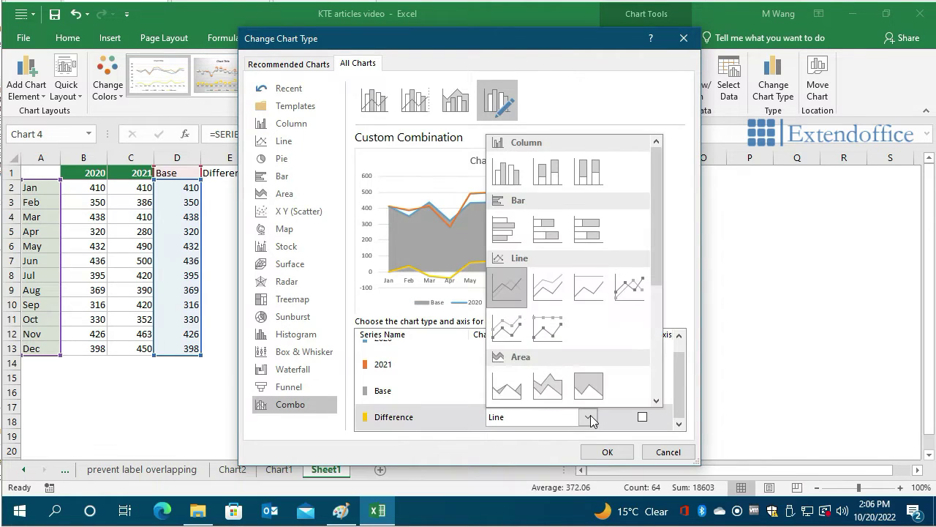
pyautogui.click(539, 391)
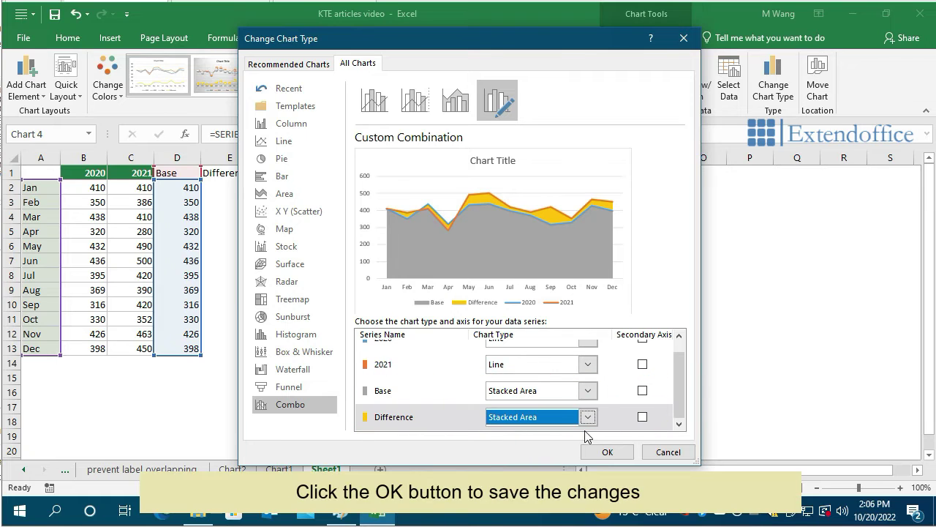
pyautogui.click(604, 452)
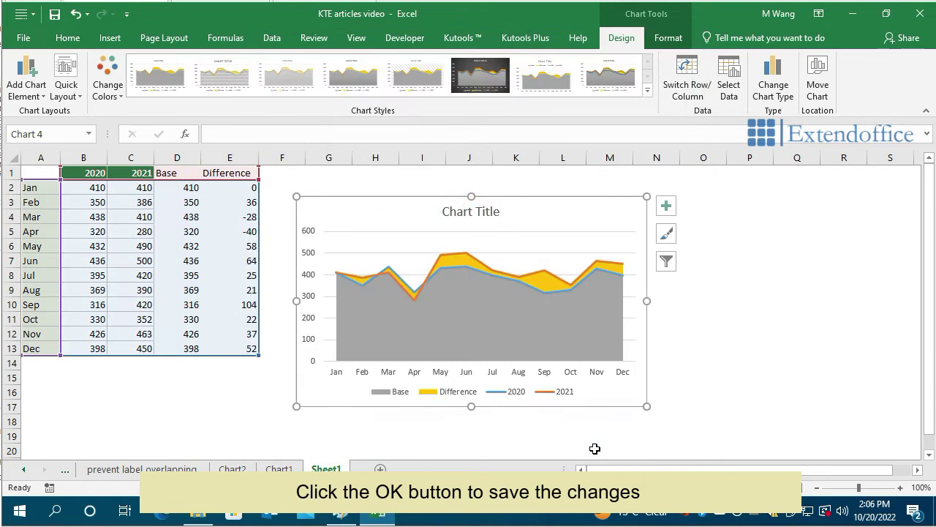
# - Remove the fill from the chart's Base area series and delete the entire legend
pyautogui.click(493, 330)
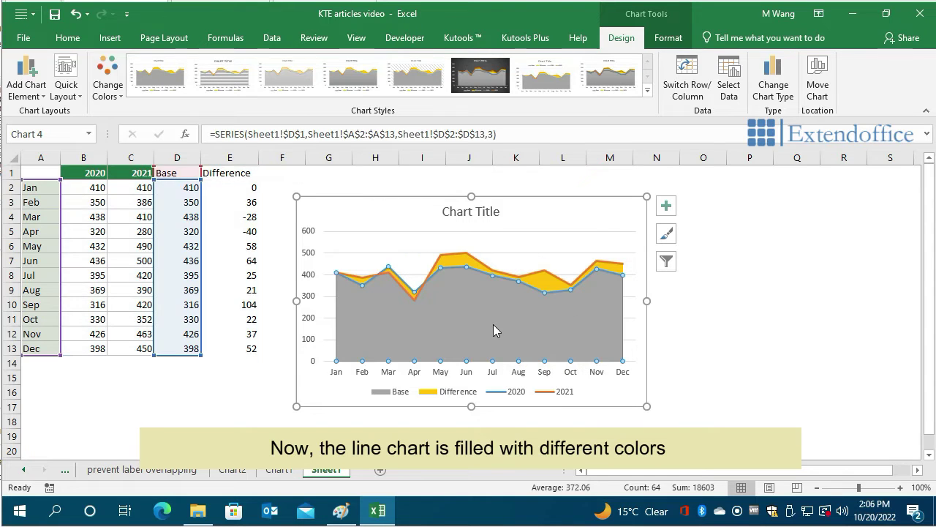
pyautogui.click(672, 38)
pyautogui.click(412, 60)
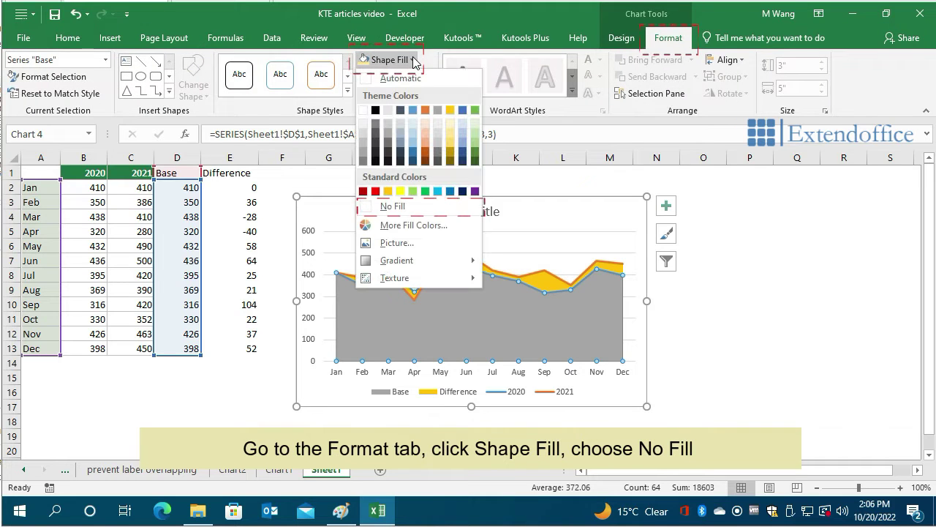
pyautogui.click(393, 207)
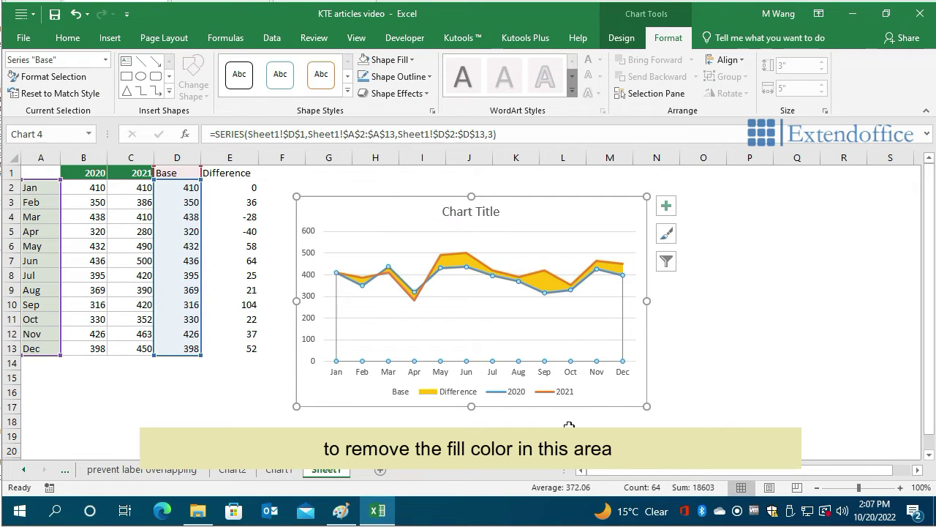
pyautogui.click(461, 397)
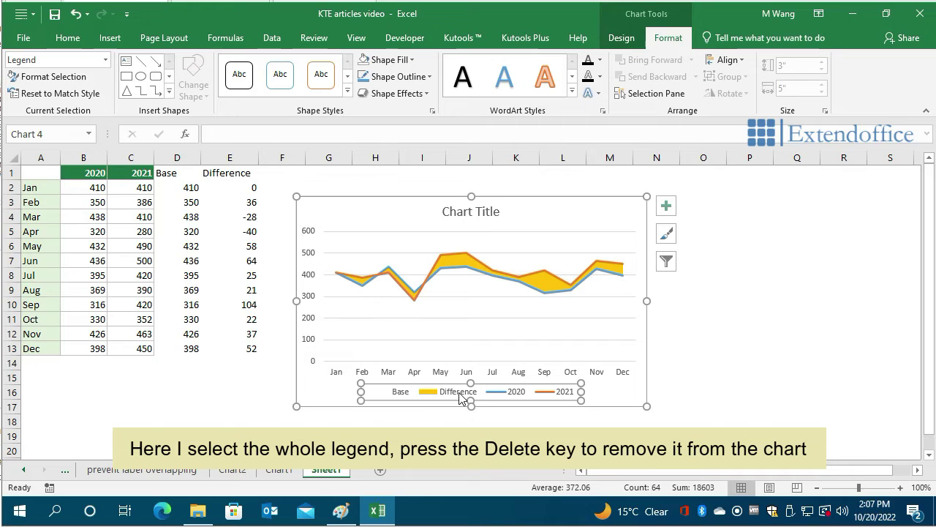
pyautogui.press('Delete')
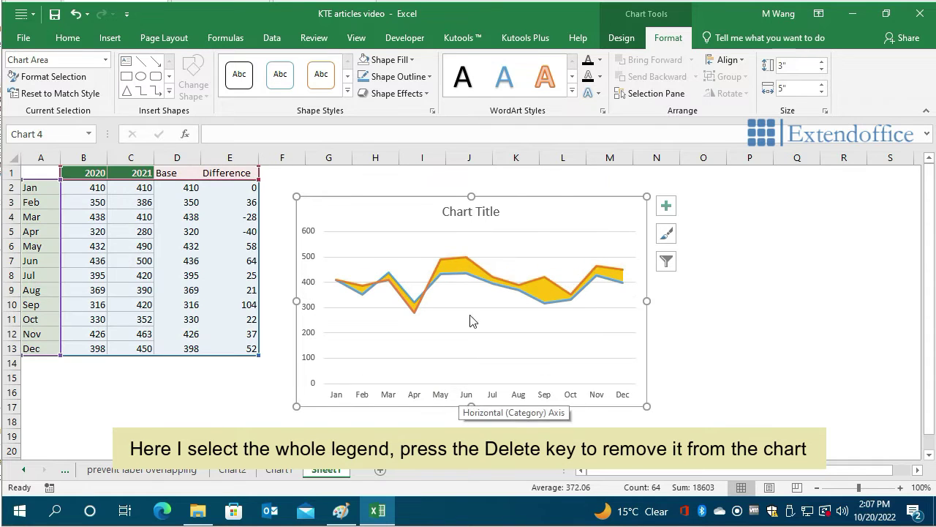
# - Change the chart title to 2020 vs 2021
pyautogui.click(461, 211)
pyautogui.click(442, 211)
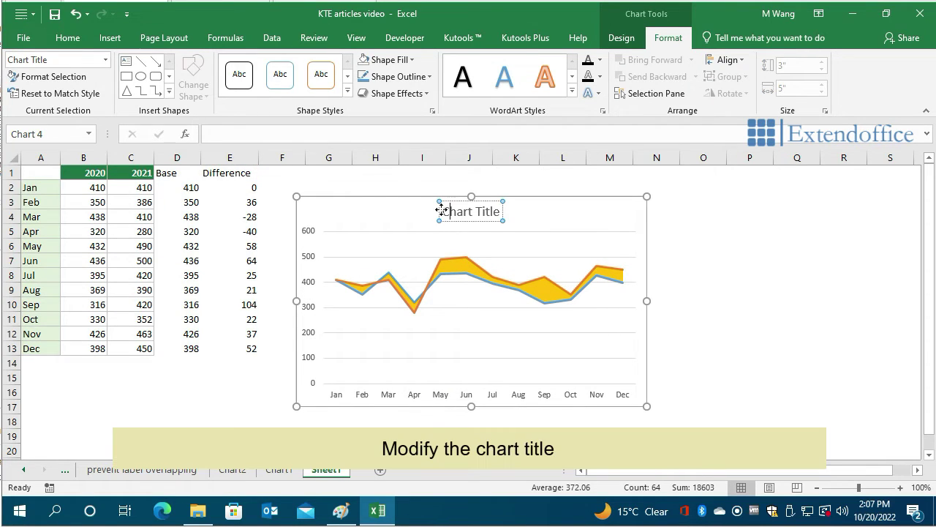
pyautogui.moveTo(442, 211); pyautogui.dragTo(501, 211)
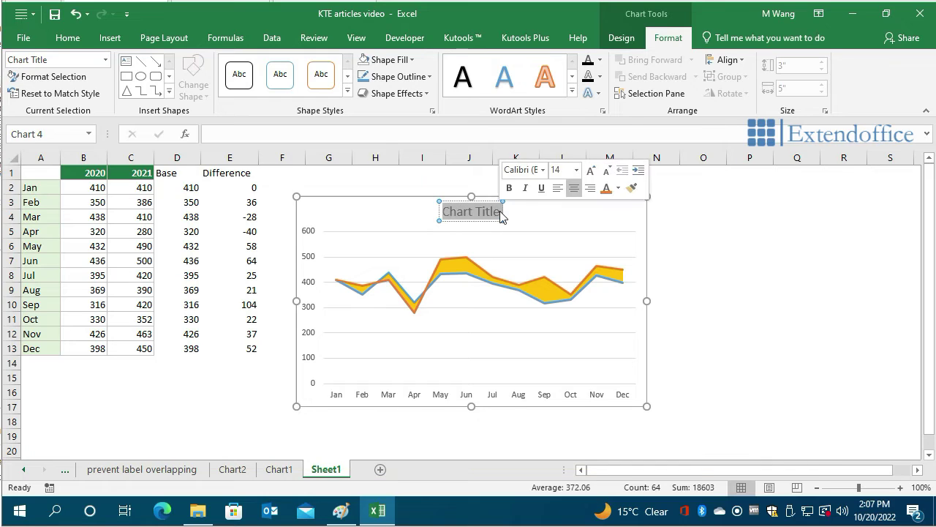
pyautogui.write('2020 vs')
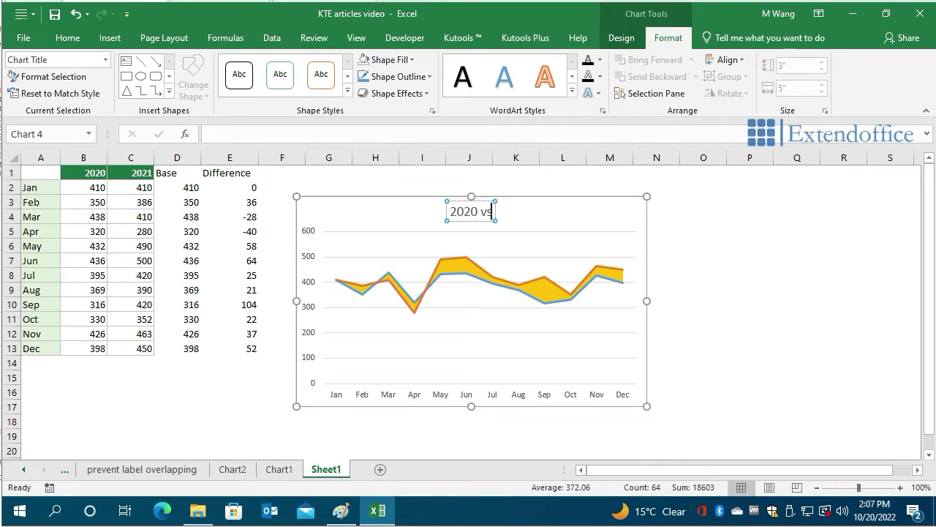
pyautogui.write(' 2021')
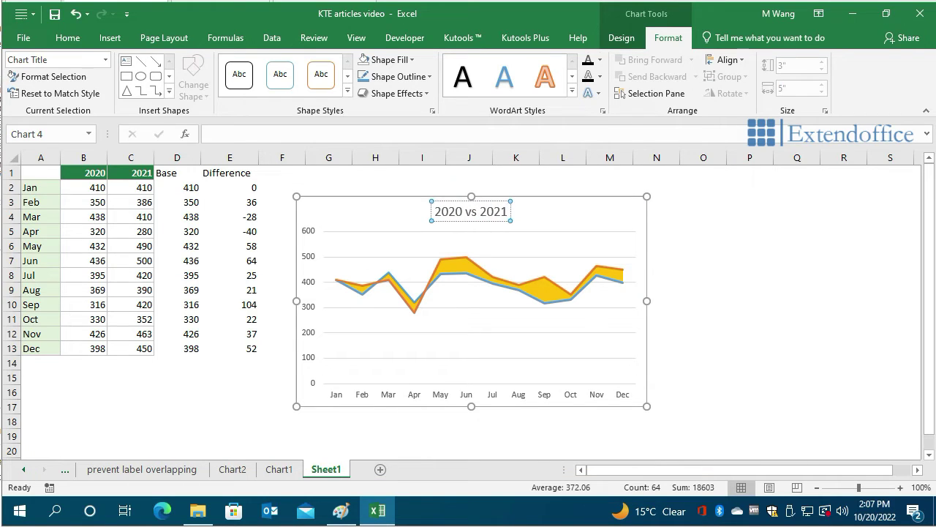
pyautogui.click(519, 223)
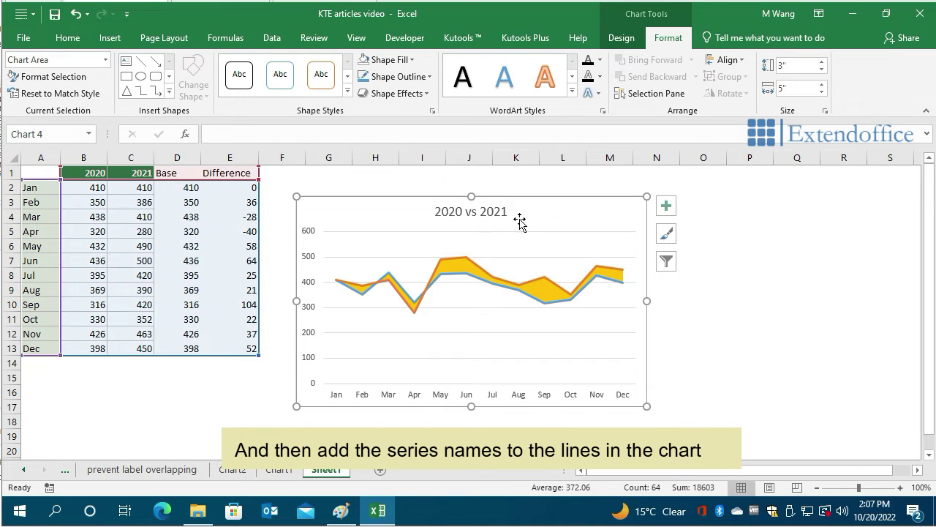
# - Add a data label to the 2020 line's Mar point showing only the series name, without leader lines, and place it above the point
pyautogui.click(389, 278)
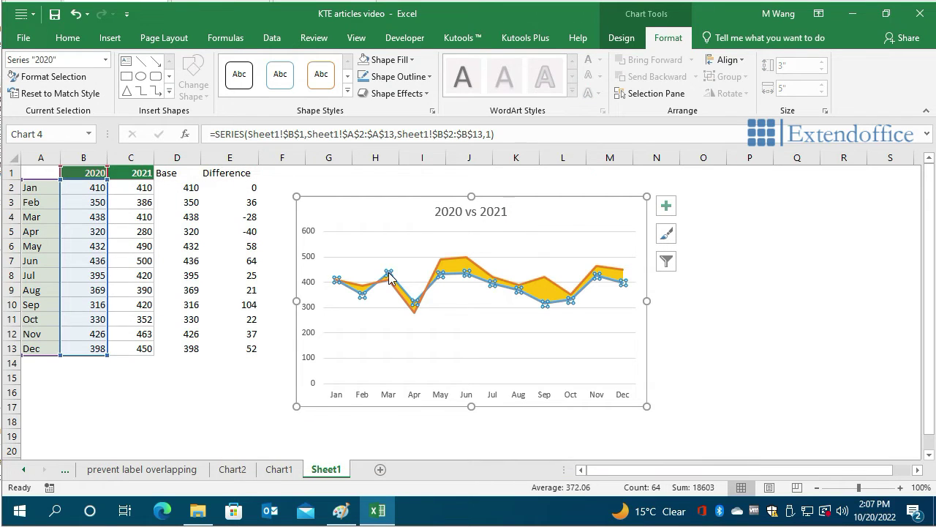
pyautogui.click(390, 275)
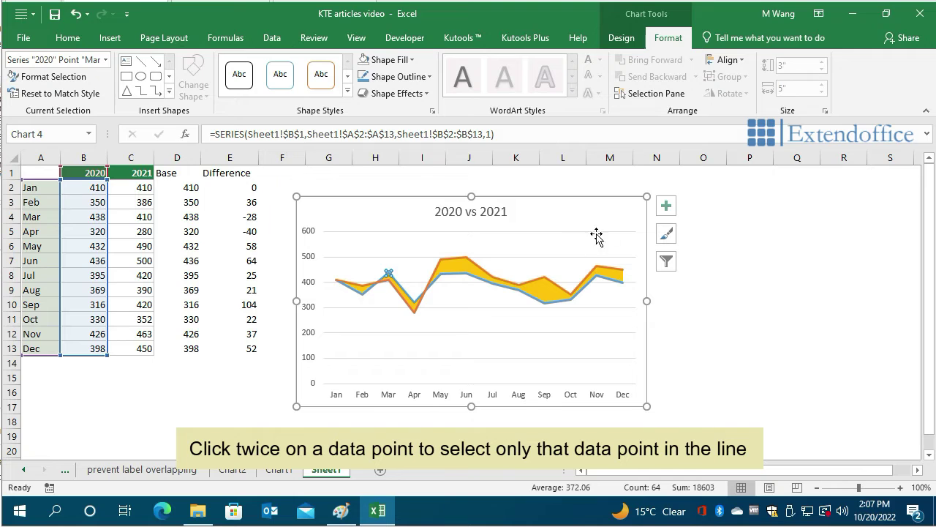
pyautogui.click(666, 205)
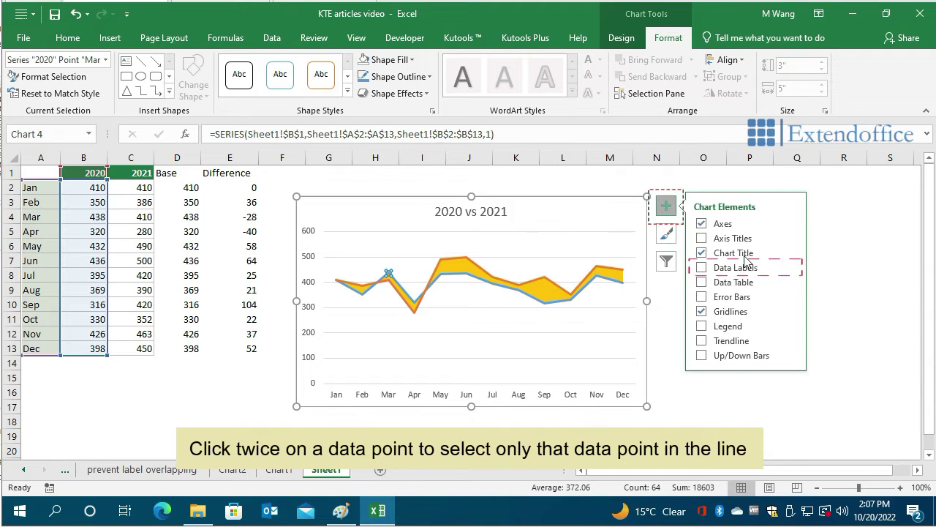
pyautogui.click(792, 269)
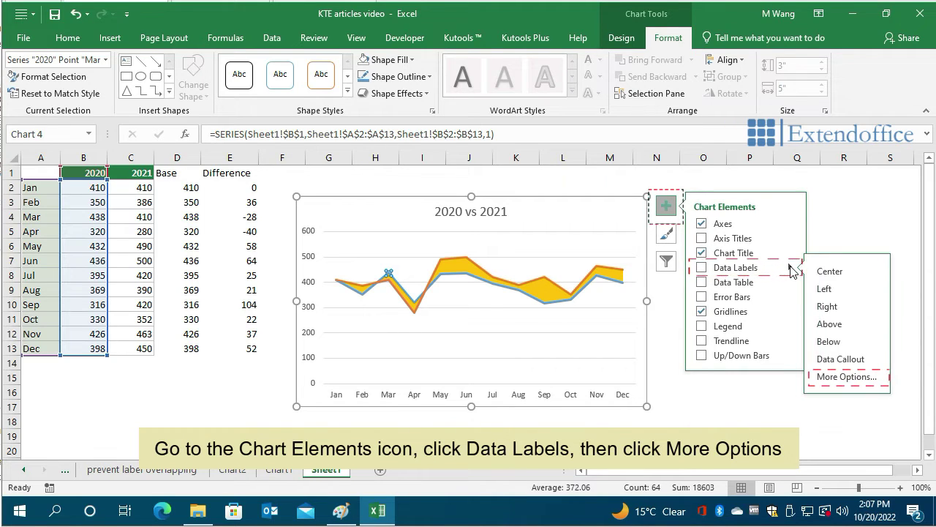
pyautogui.click(845, 377)
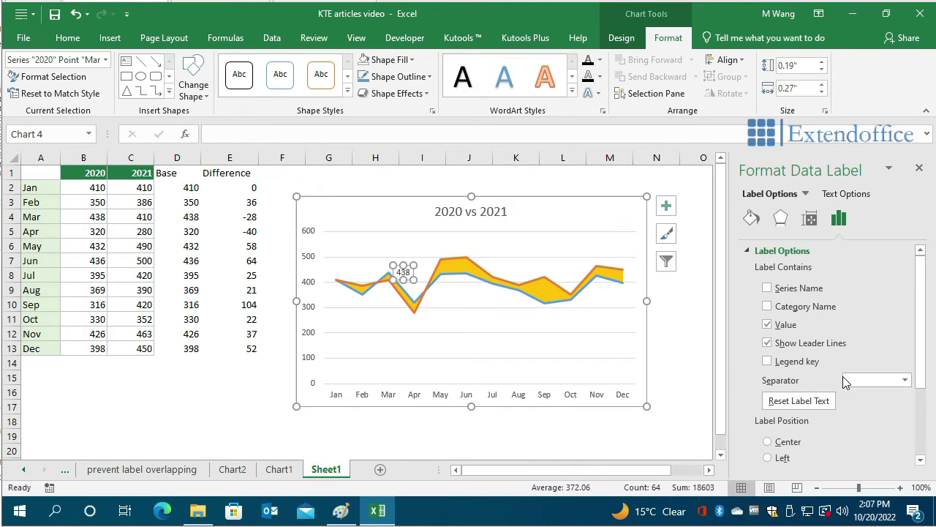
pyautogui.click(768, 288)
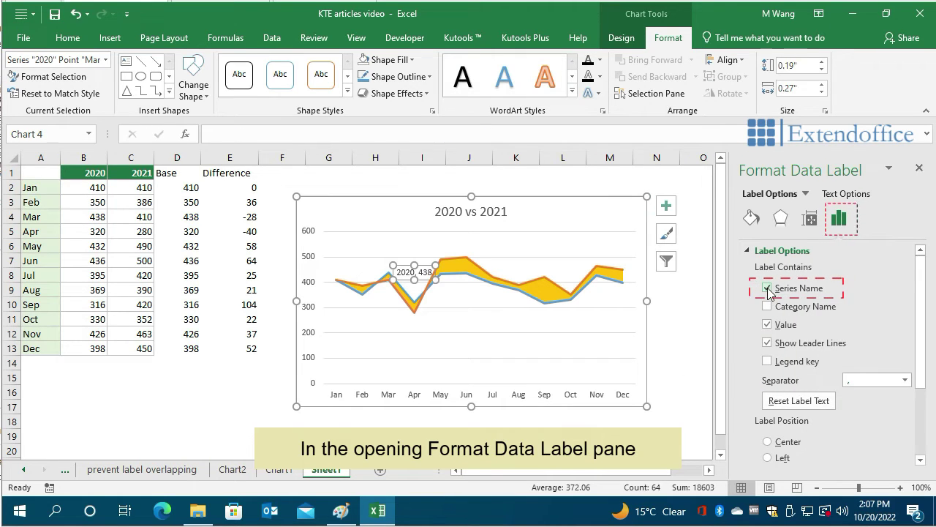
pyautogui.click(766, 324)
pyautogui.click(768, 342)
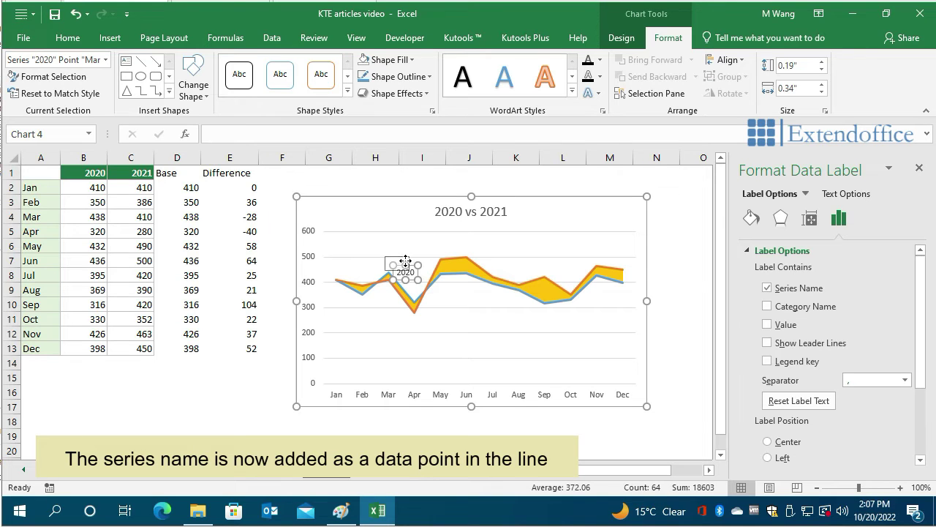
pyautogui.moveTo(405, 262); pyautogui.dragTo(392, 254)
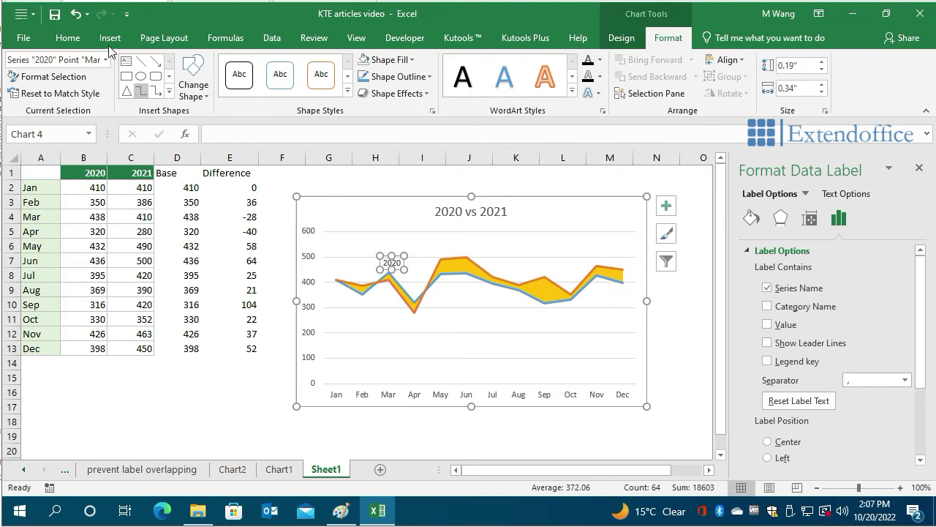
# - Format the 2020 series label as bold, size 12, in the same theme blue as its line
pyautogui.click(67, 38)
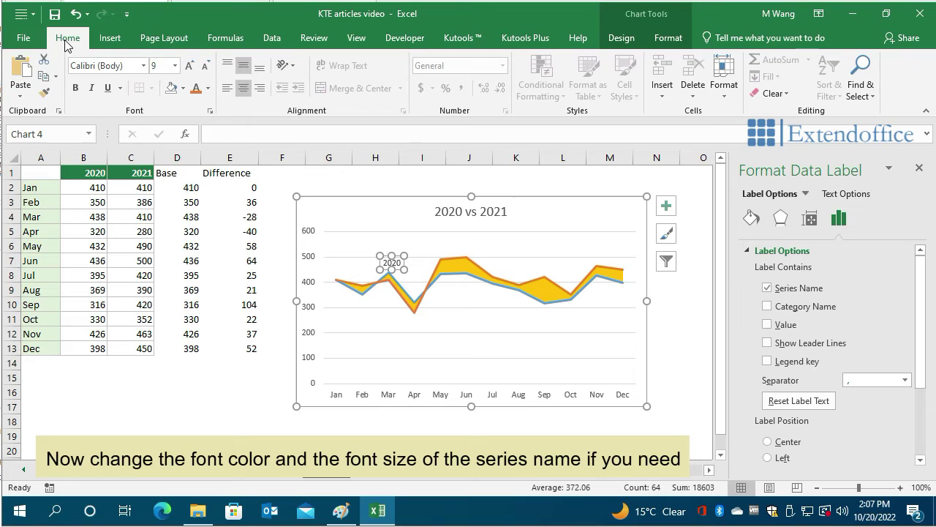
pyautogui.click(174, 65)
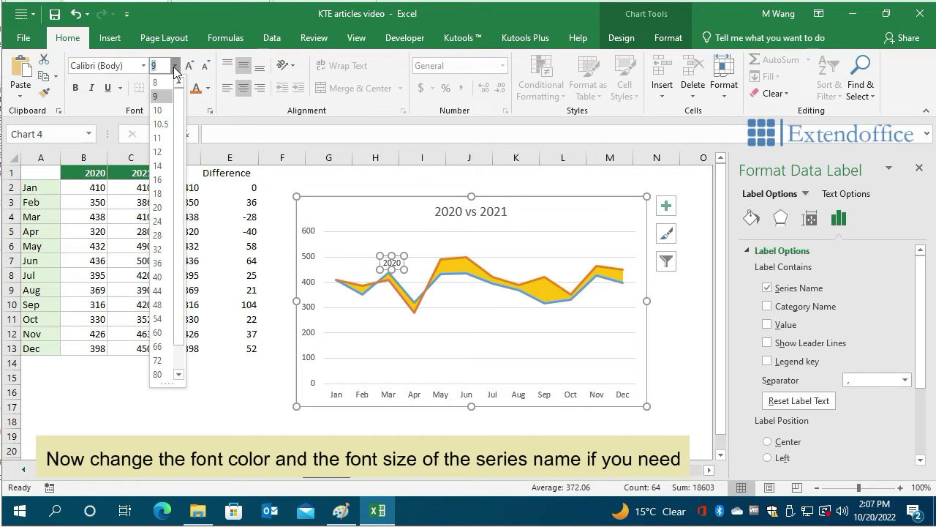
pyautogui.click(159, 151)
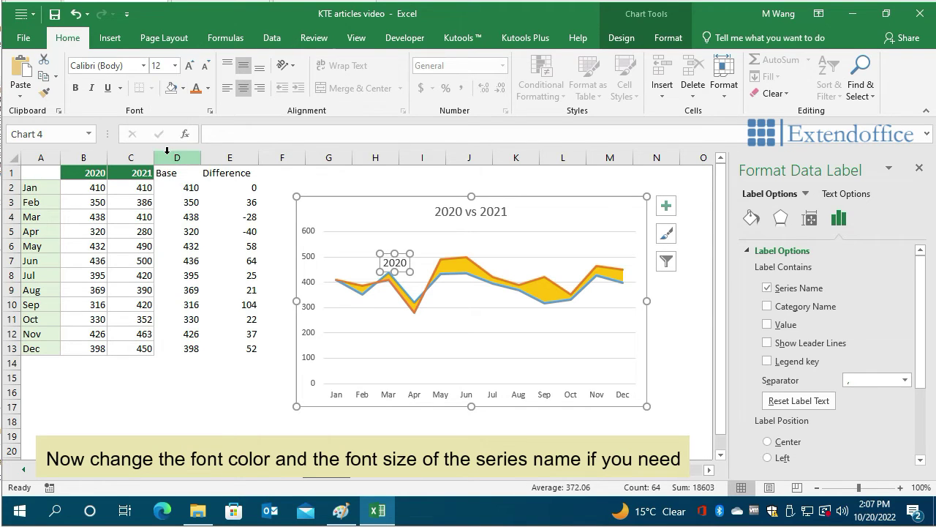
pyautogui.click(208, 88)
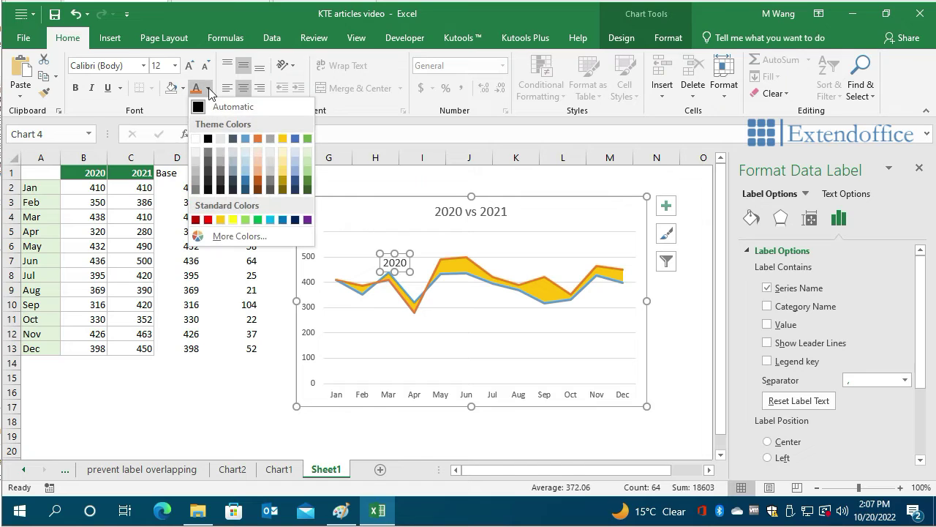
pyautogui.click(245, 139)
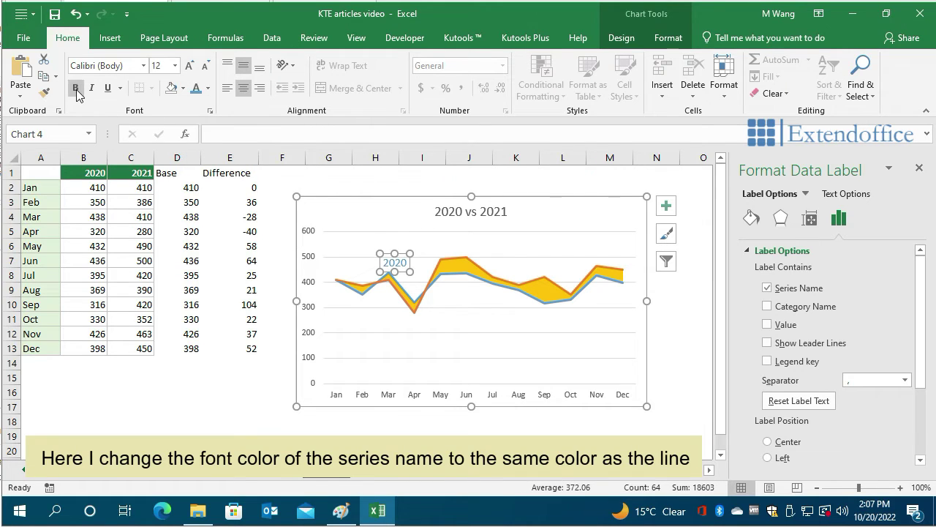
# - Add a data label to the 2021 line's Apr point showing only the series name, without leader lines, and place it below the point
pyautogui.click(415, 316)
pyautogui.click(415, 315)
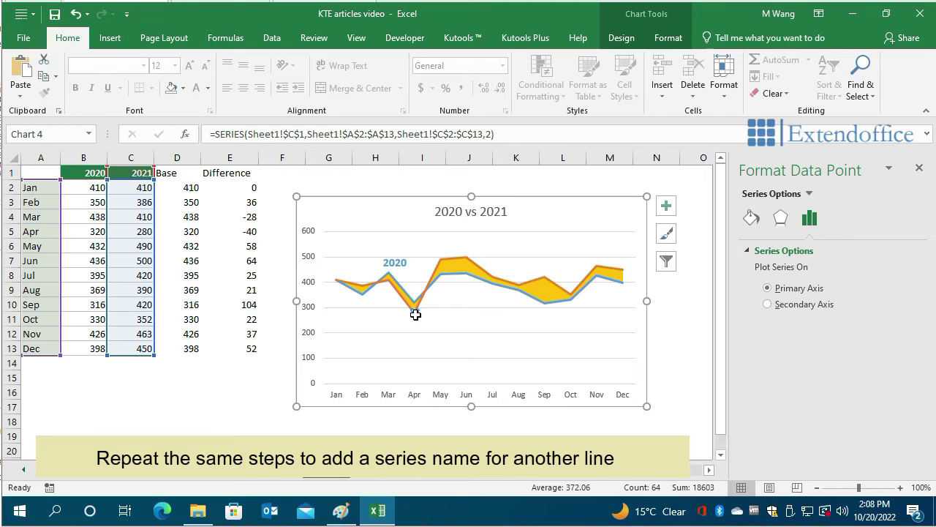
pyautogui.click(666, 207)
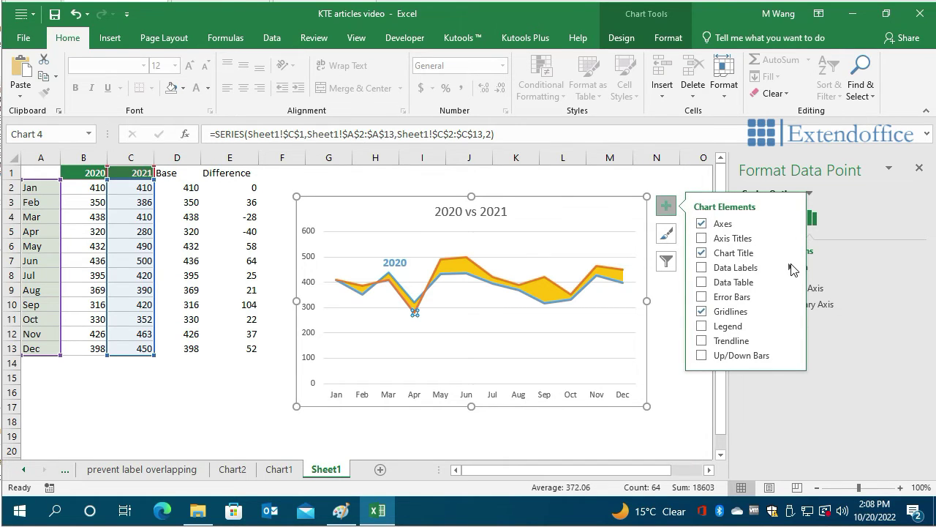
pyautogui.moveTo(793, 269)
pyautogui.click(846, 375)
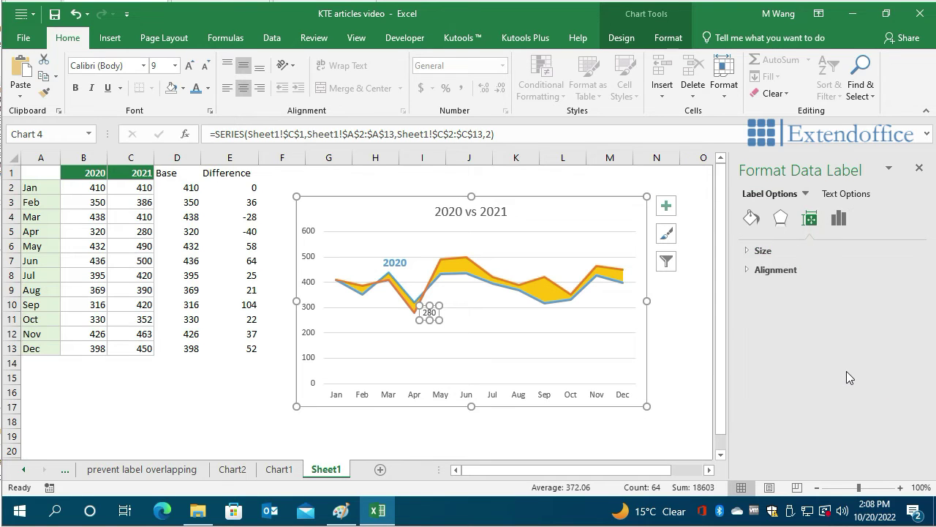
pyautogui.click(839, 219)
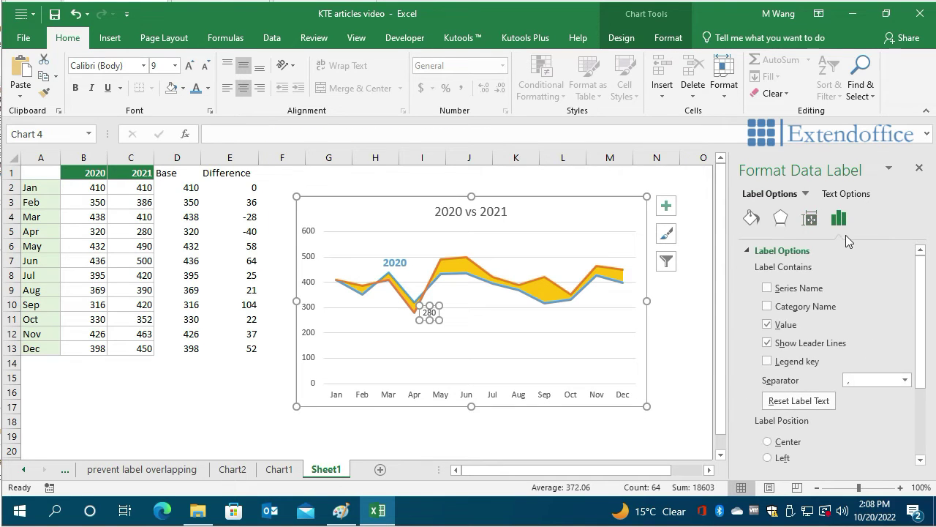
pyautogui.click(767, 289)
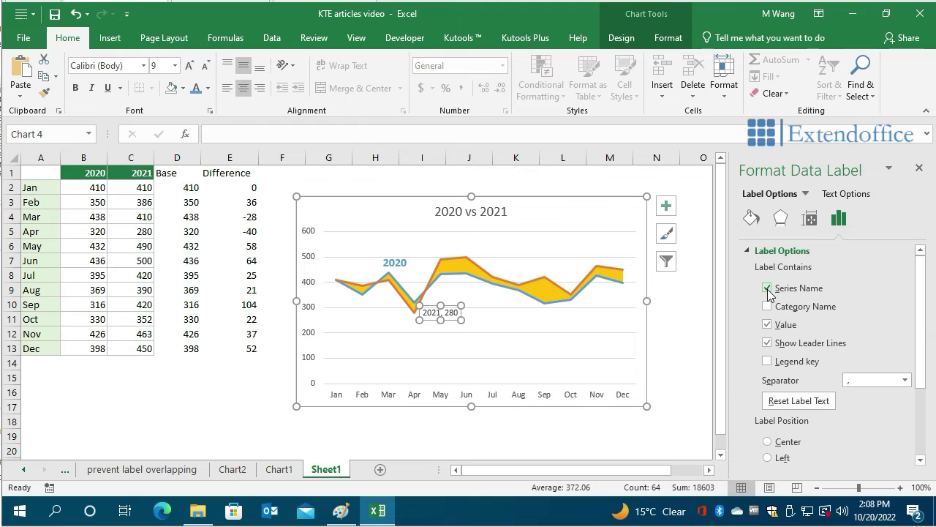
pyautogui.click(766, 324)
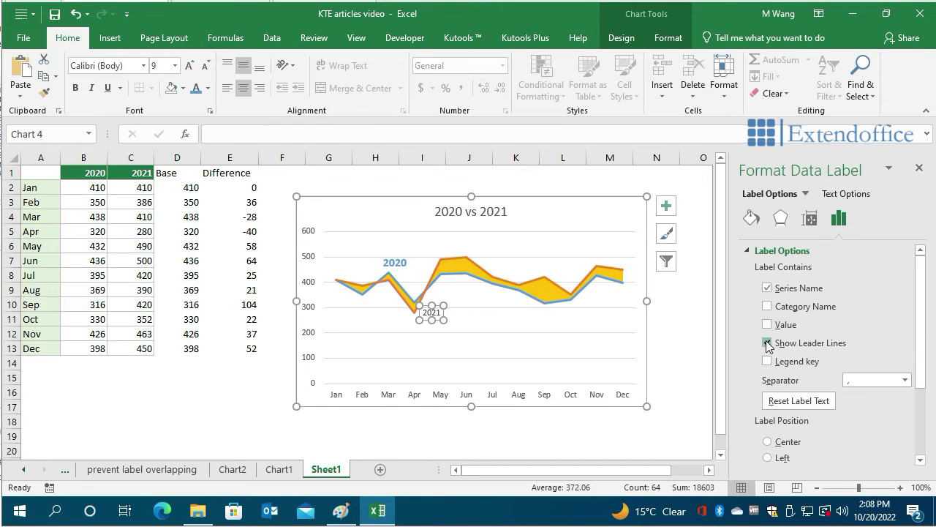
pyautogui.moveTo(439, 320); pyautogui.dragTo(419, 329)
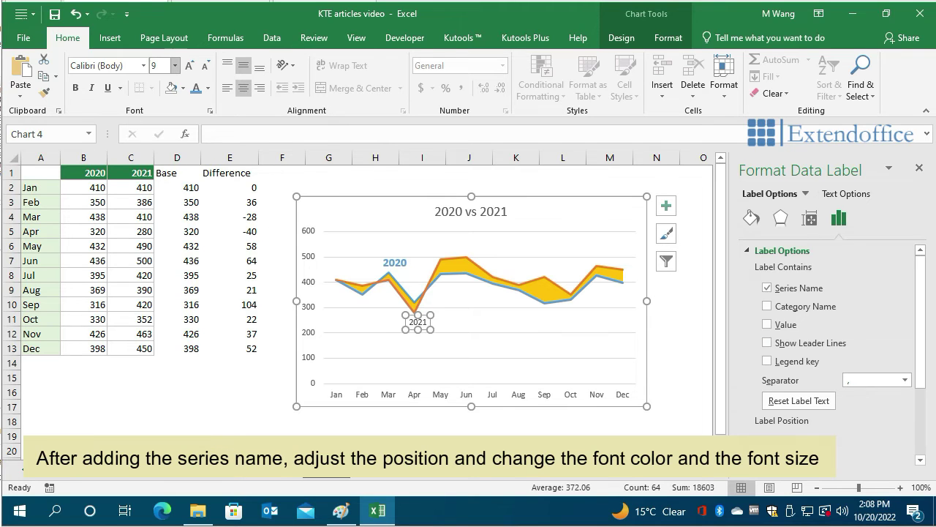
# - Format the 2021 series label as bold, size 12, in the same theme orange as its line
pyautogui.click(175, 65)
pyautogui.click(162, 152)
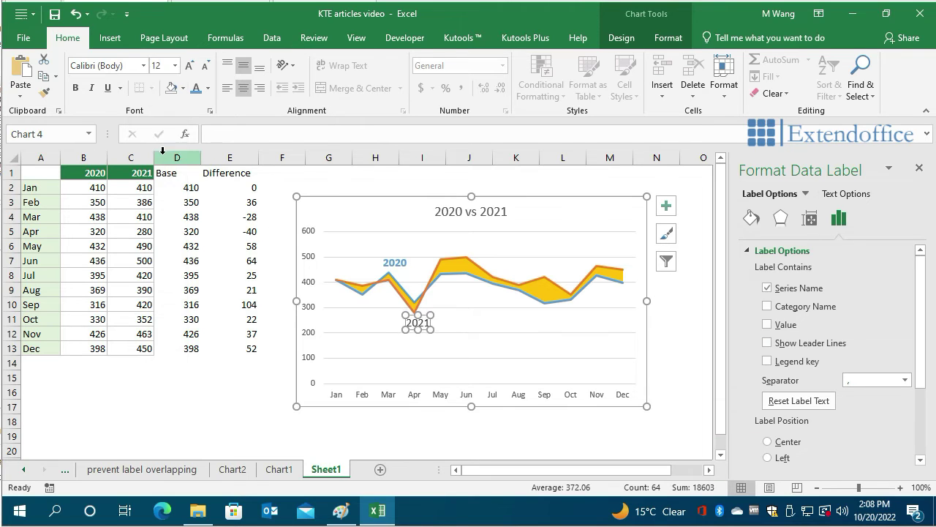
pyautogui.click(208, 89)
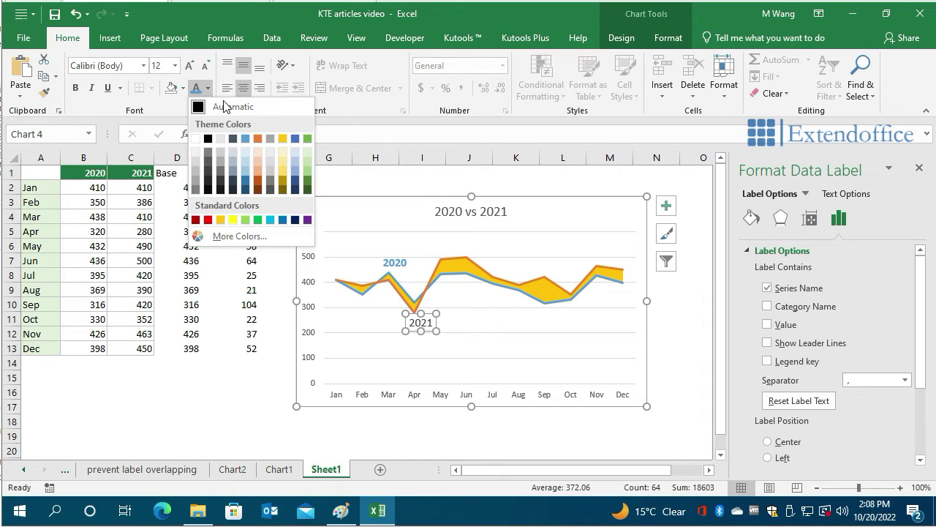
pyautogui.press('Escape')
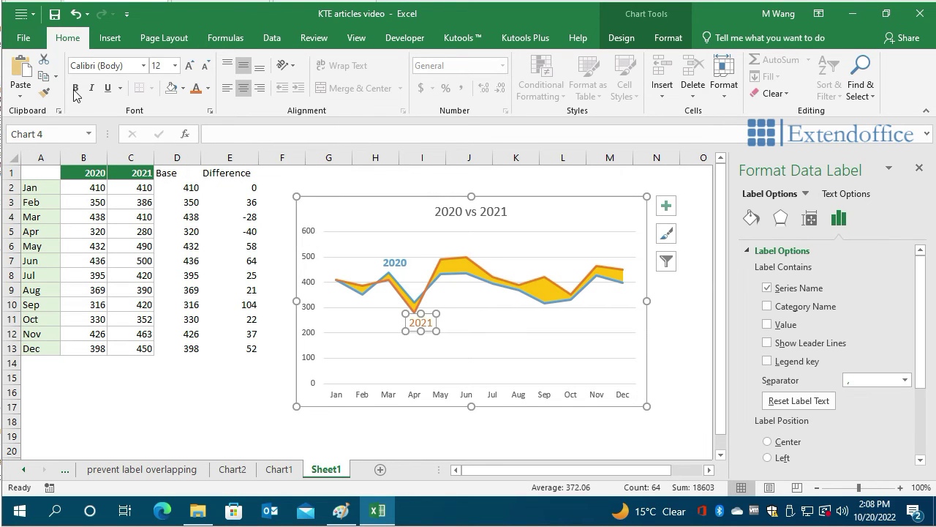
pyautogui.click(76, 87)
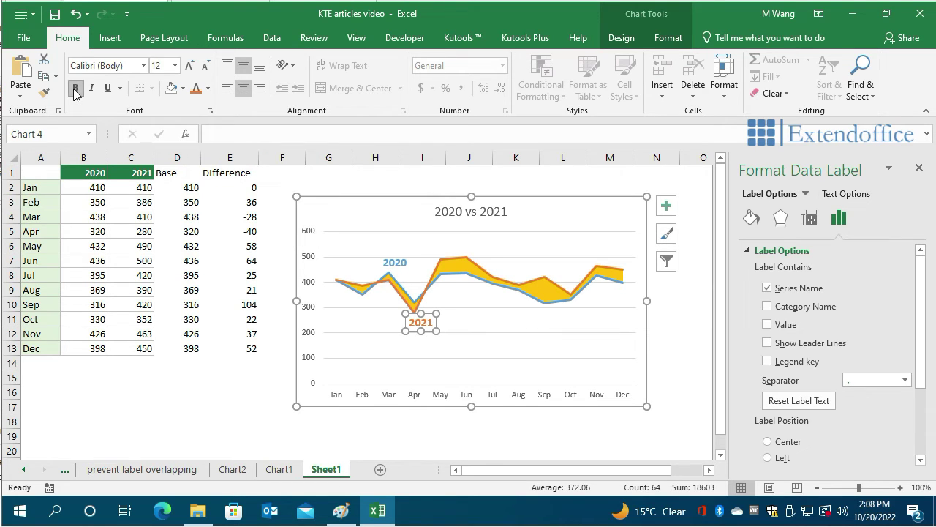
# - Change the fill of the Difference area between the two lines to a lighter tint of theme gold
pyautogui.click(458, 269)
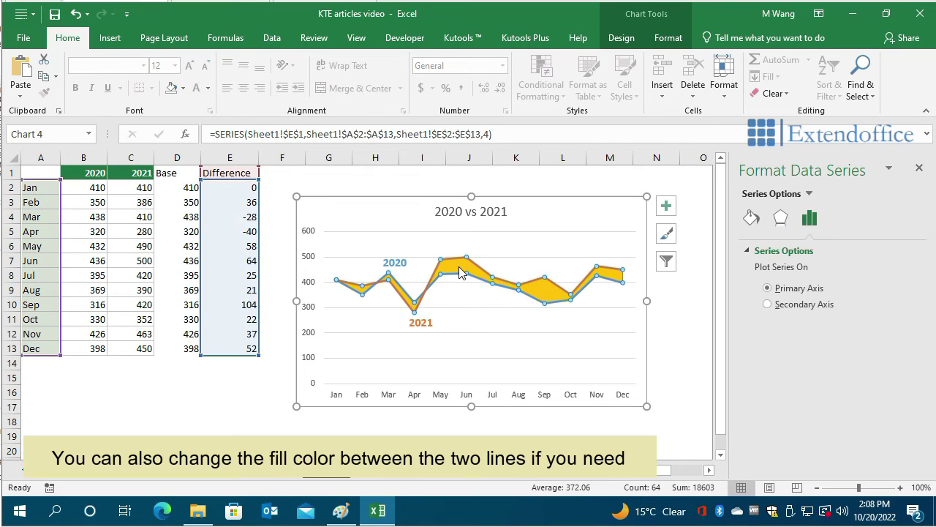
pyautogui.click(668, 37)
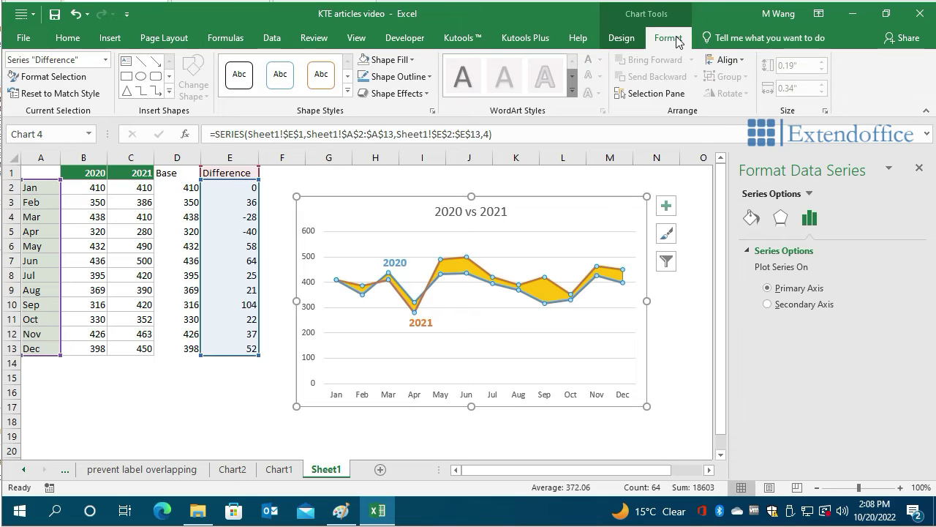
pyautogui.click(413, 61)
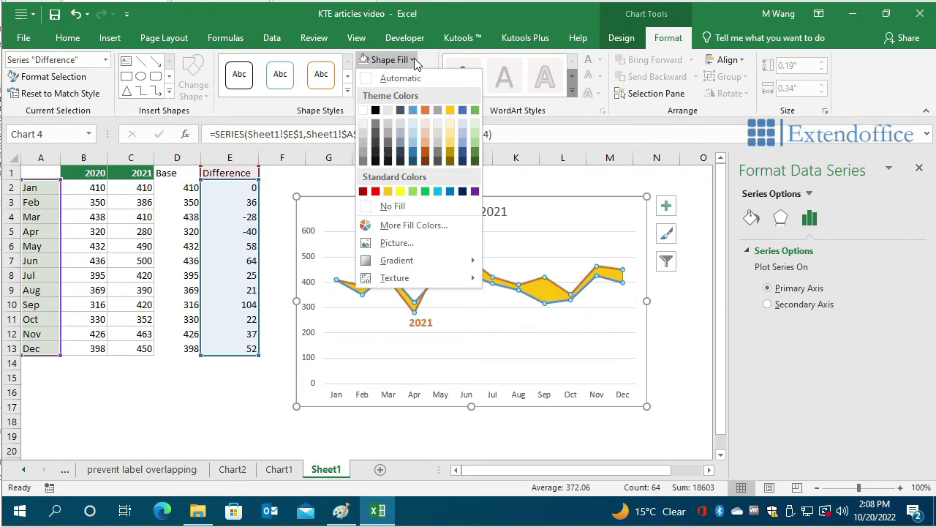
pyautogui.click(452, 135)
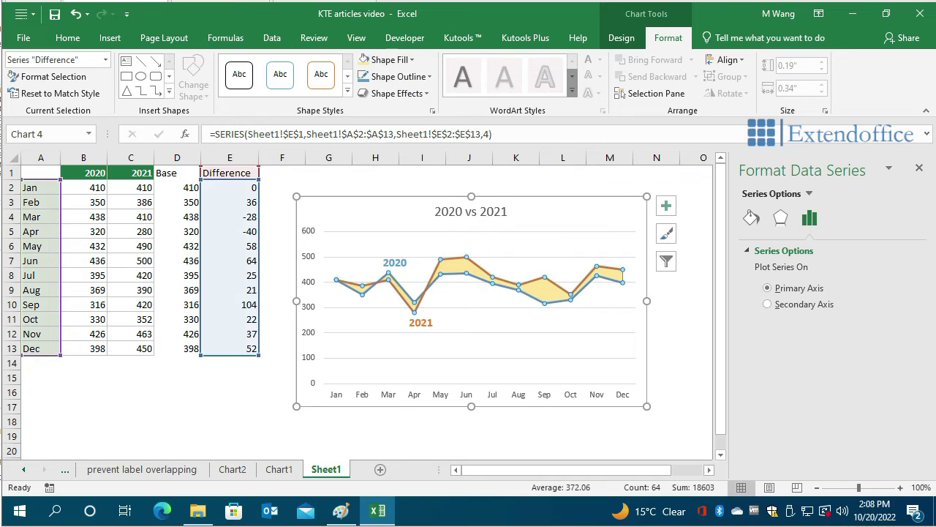
pyautogui.click(676, 345)
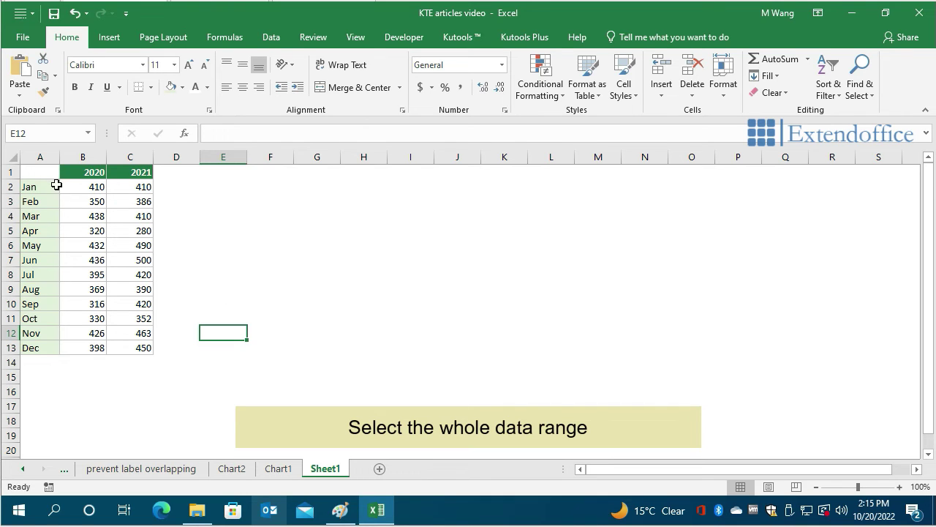
# - Create a Kutools Difference Area Chart from A1:C13, with axis labels A1:A13 and series B1:B13 and C1:C13, and move it beside the data
pyautogui.moveTo(48, 175); pyautogui.dragTo(127, 354)
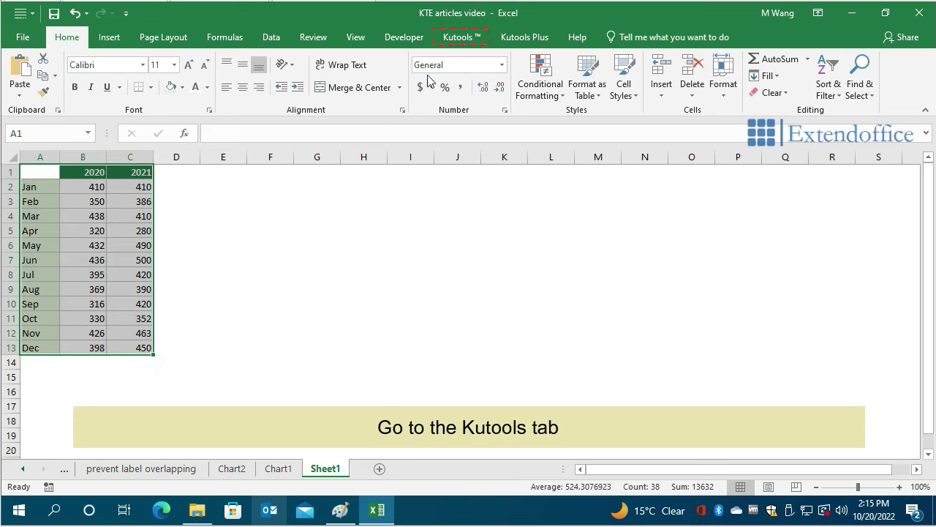
pyautogui.click(457, 38)
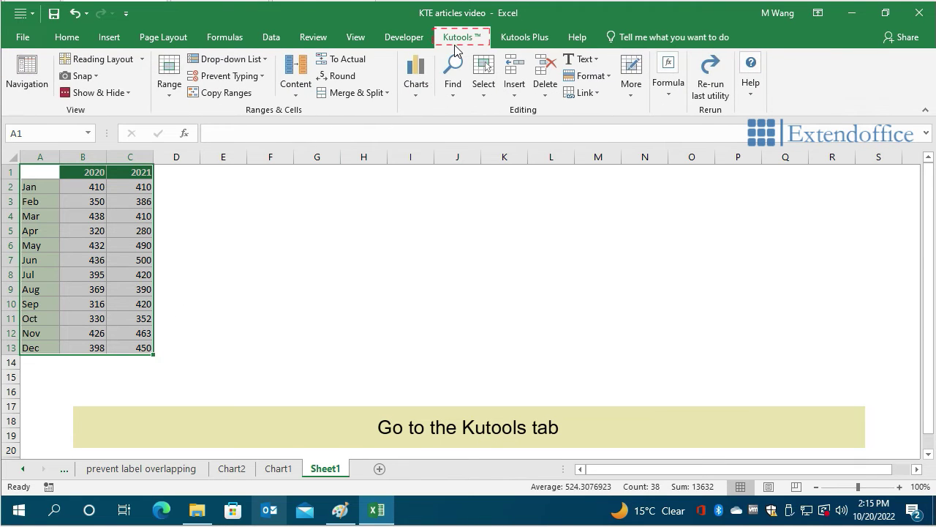
pyautogui.click(423, 94)
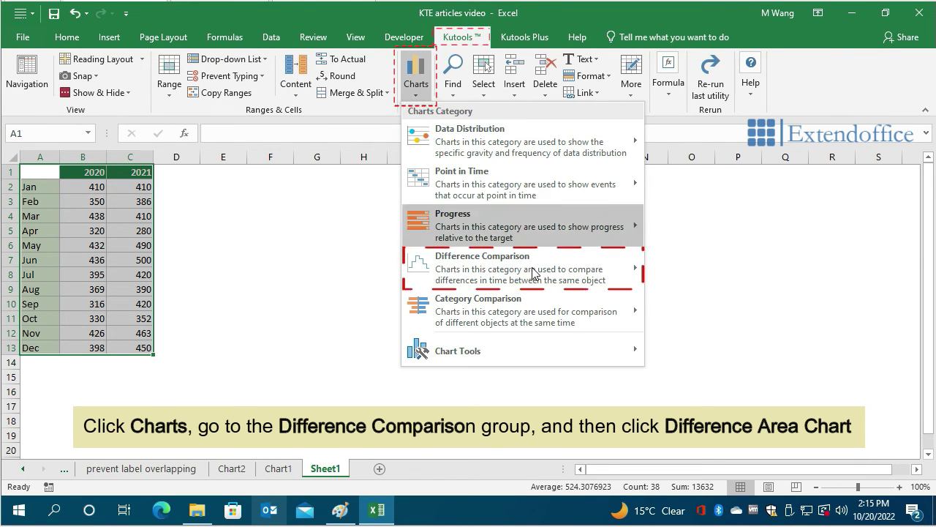
pyautogui.moveTo(531, 273)
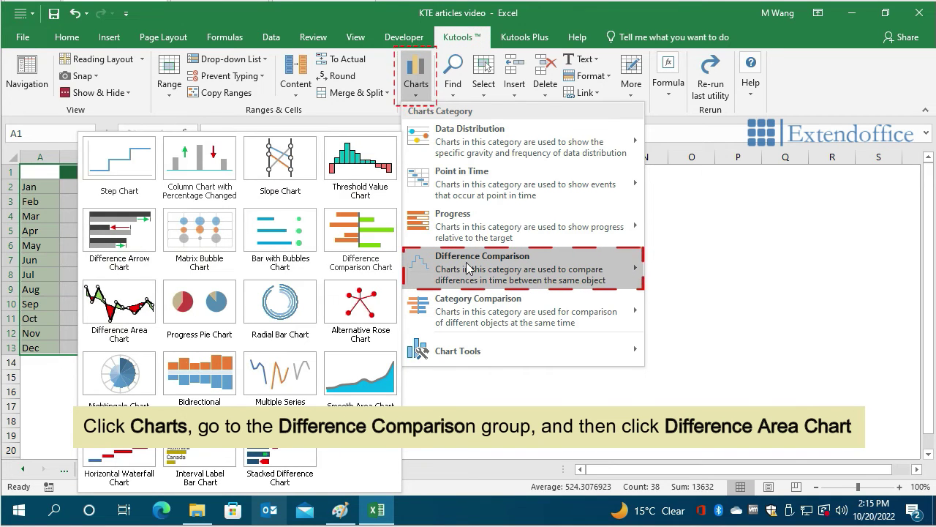
pyautogui.click(144, 308)
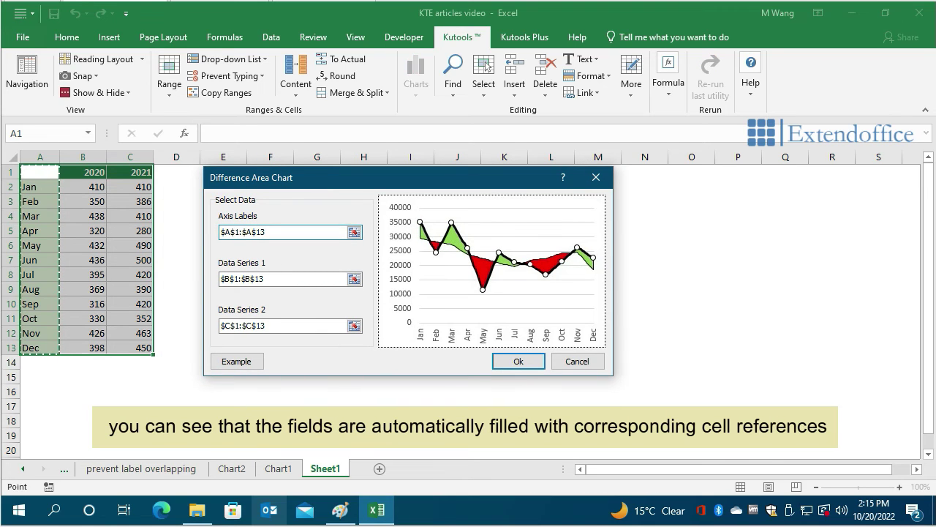
pyautogui.click(278, 279)
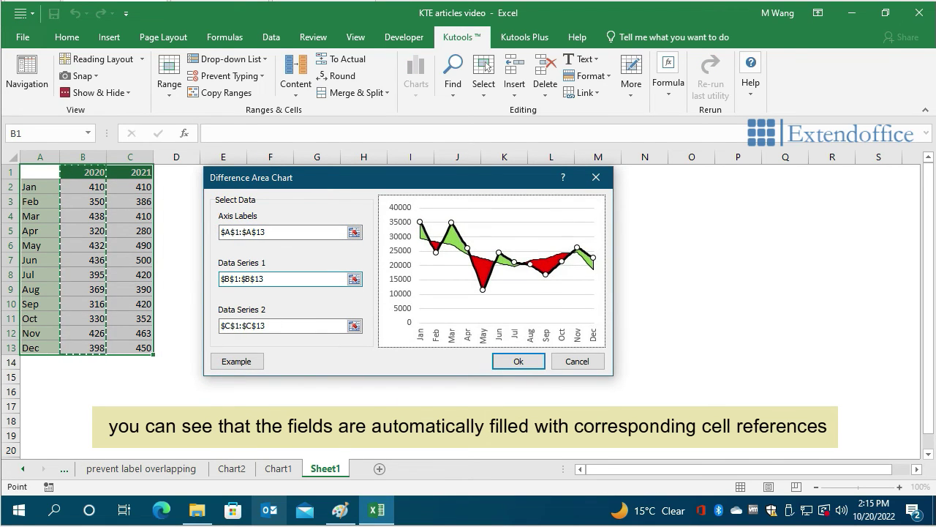
pyautogui.click(278, 326)
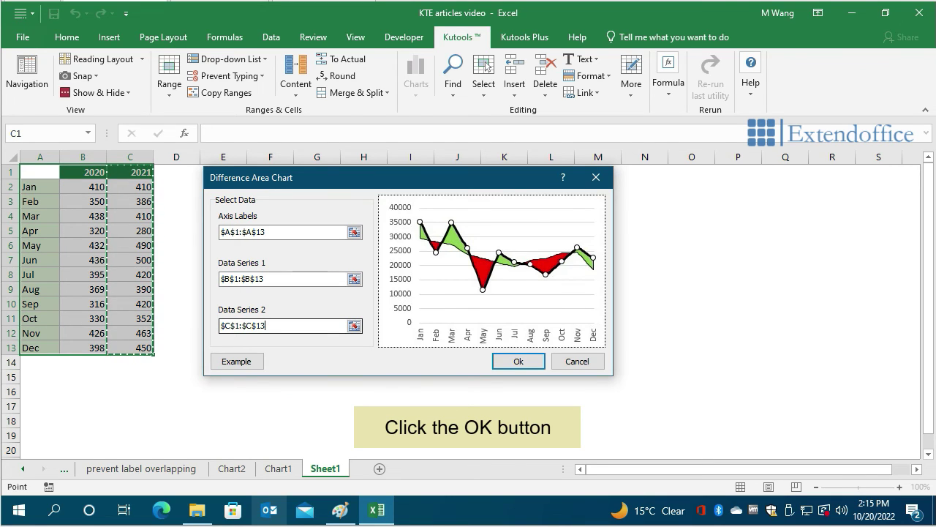
pyautogui.click(517, 361)
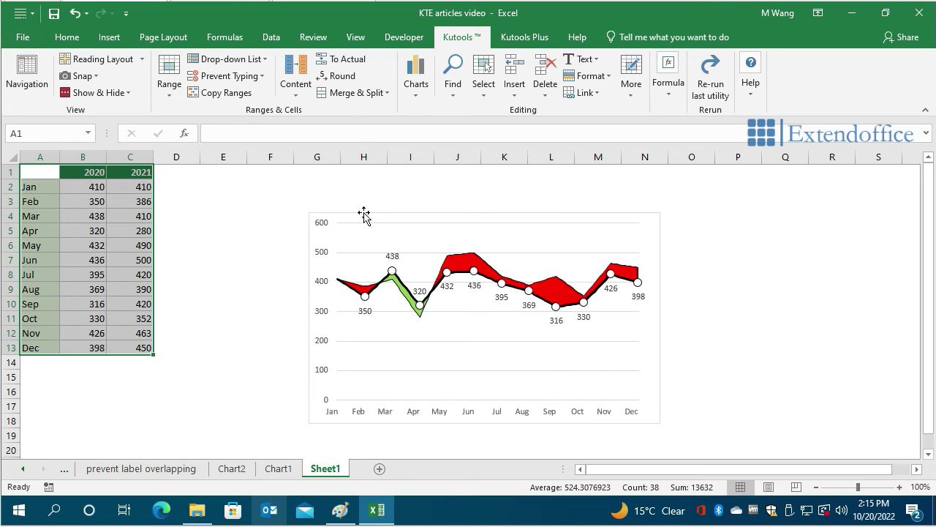
pyautogui.moveTo(364, 215); pyautogui.dragTo(257, 173)
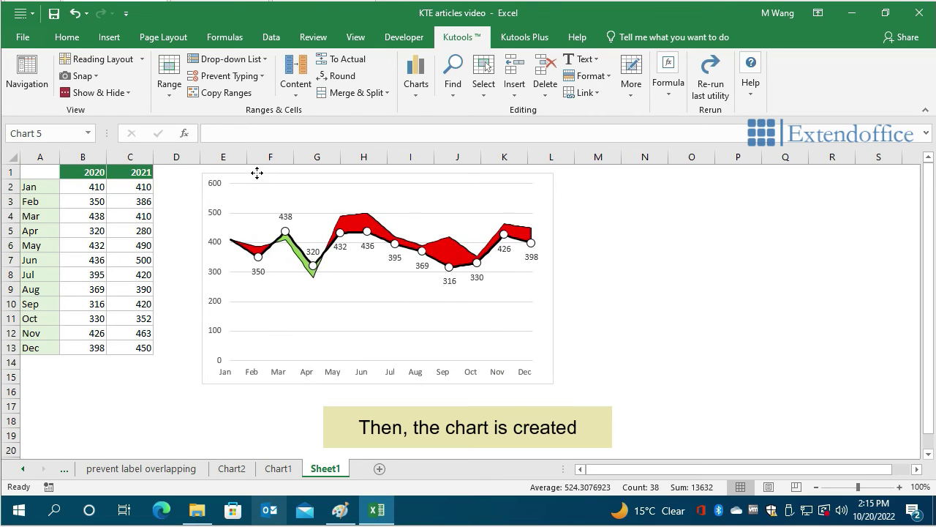
# - Change the red difference area's fill in the new chart to a lighter tint of theme gold
pyautogui.click(359, 231)
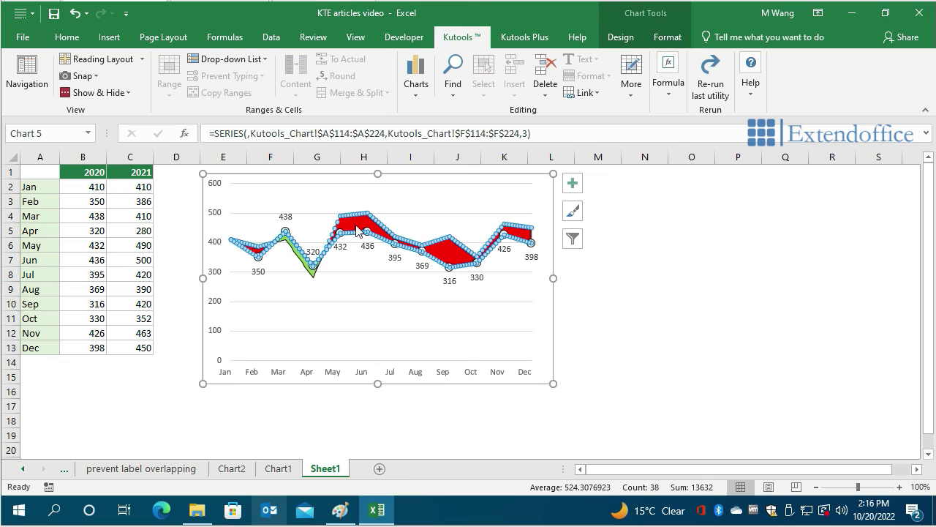
pyautogui.click(667, 37)
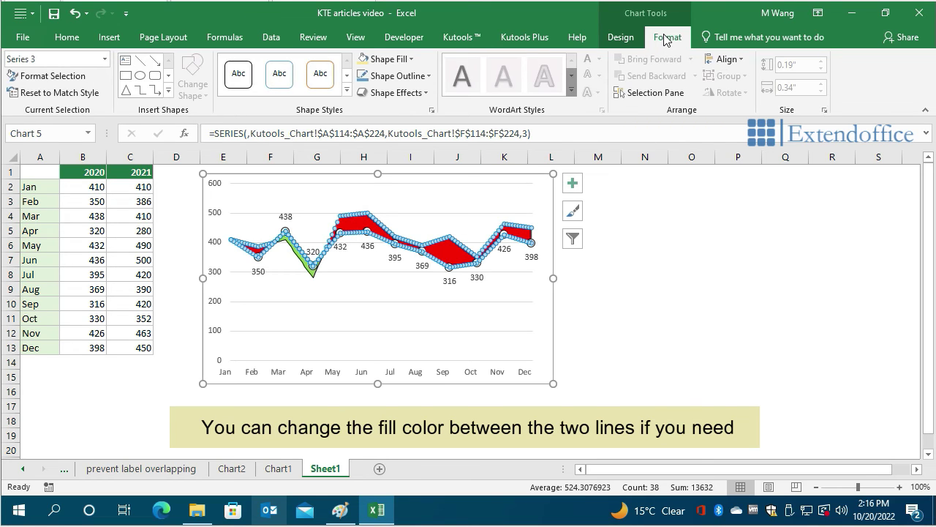
pyautogui.click(384, 59)
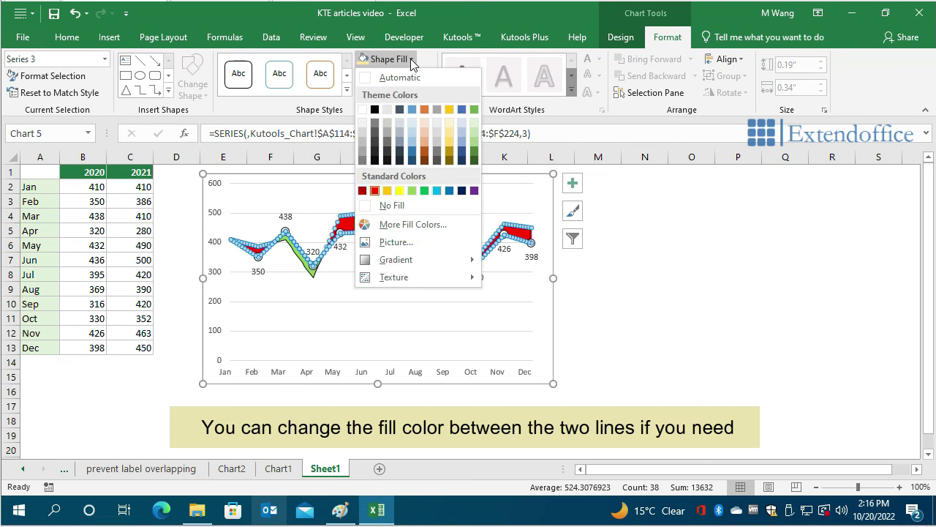
pyautogui.click(452, 132)
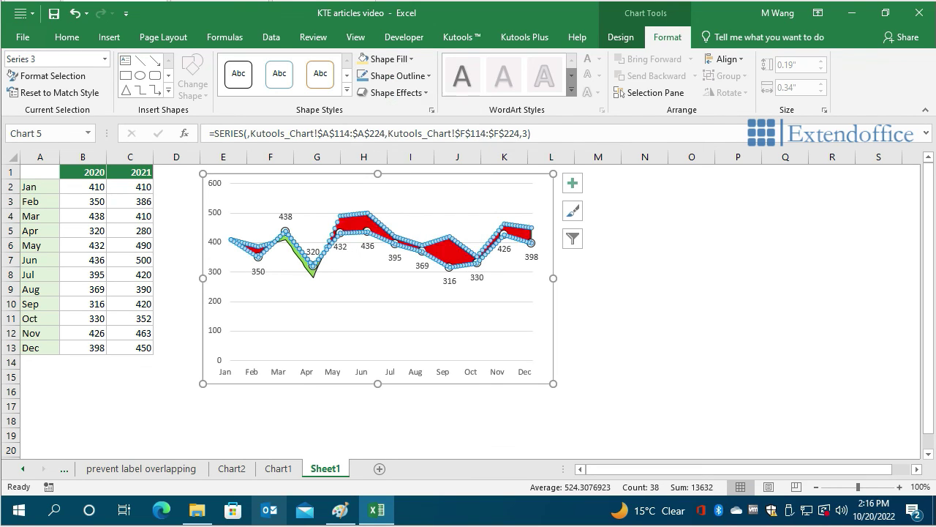
pyautogui.click(626, 315)
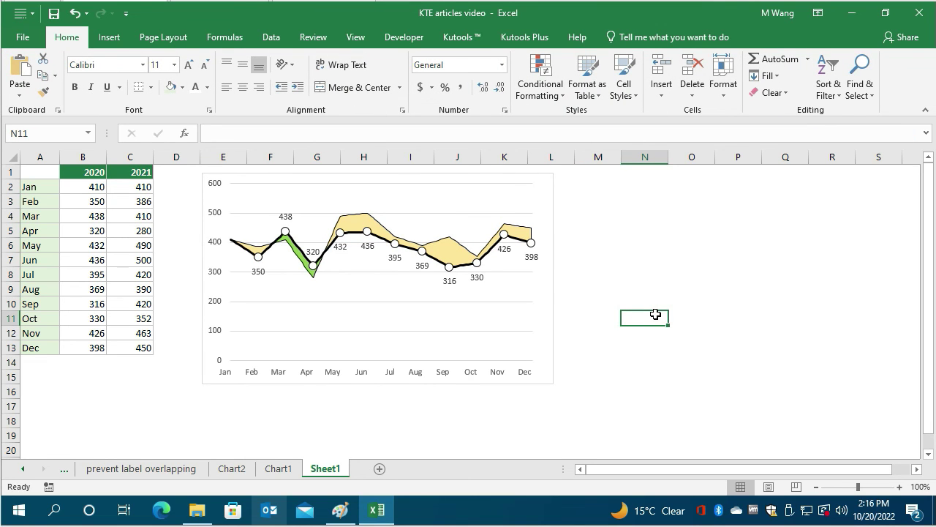